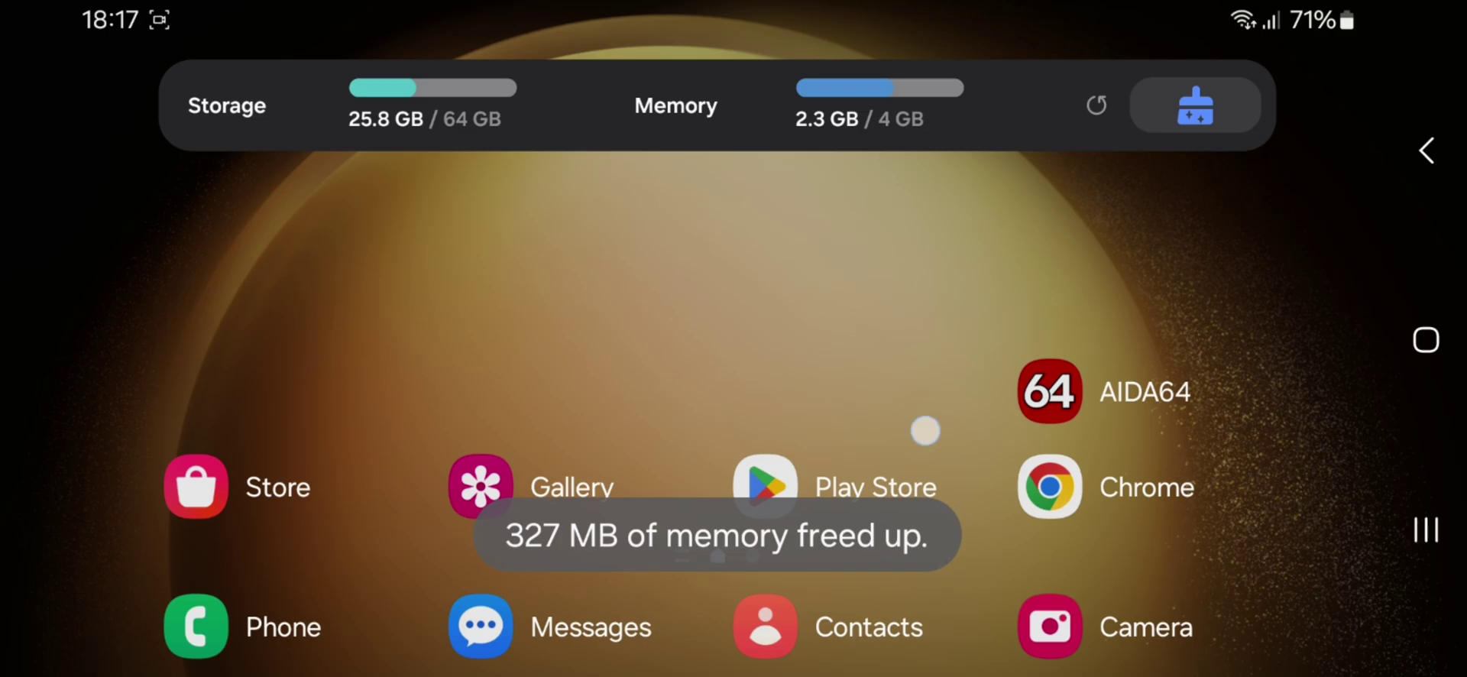
# Step: Swipe through the home screen and quick settings tiles, then launch Chrome
pyautogui.moveTo(925, 423)
pyautogui.mouseDown()
pyautogui.moveTo(969, 229)
pyautogui.moveTo(969, 611)
pyautogui.mouseUp()
pyautogui.moveTo(969, 396); pyautogui.dragTo(969, 627)
pyautogui.moveTo(993, 344); pyautogui.dragTo(535, 344)
pyautogui.moveTo(1069, 344); pyautogui.dragTo(611, 344)
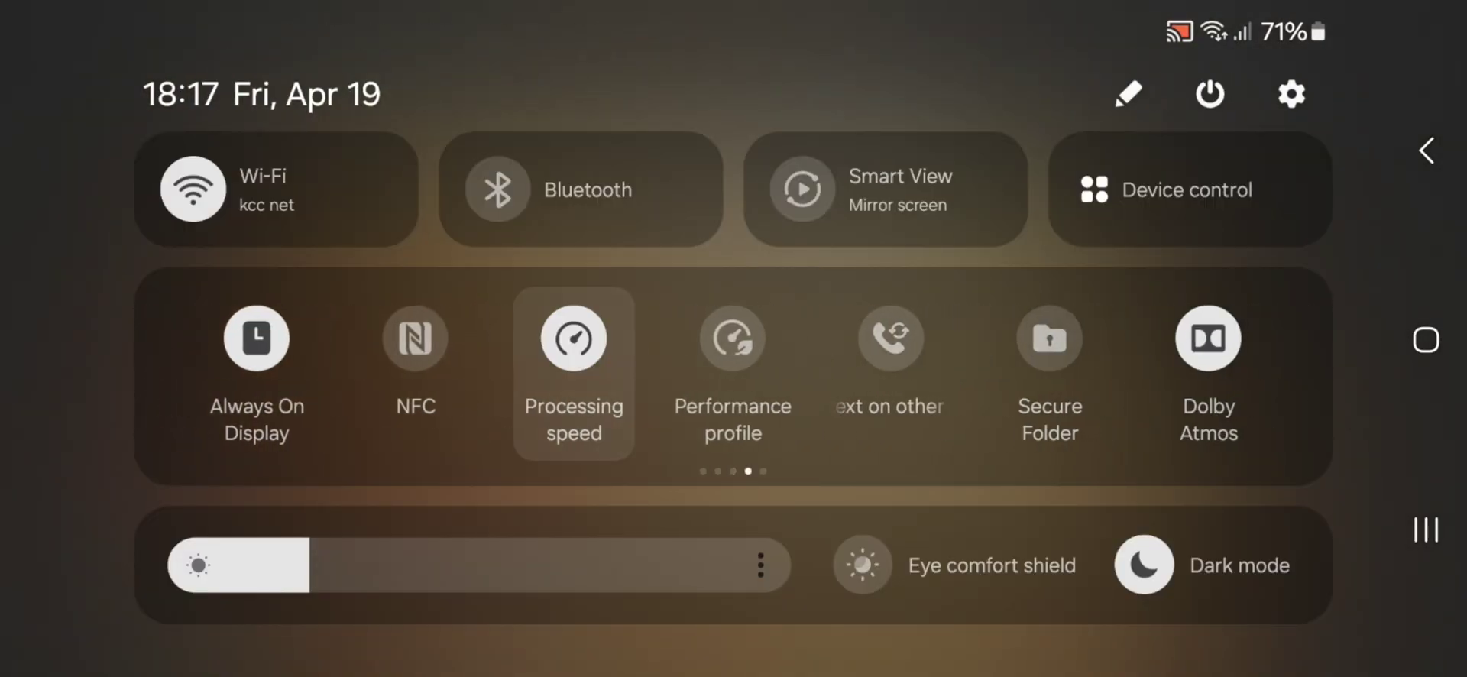
pyautogui.moveTo(733, 459); pyautogui.dragTo(734, 153)
pyautogui.moveTo(733, 535); pyautogui.dragTo(733, 152)
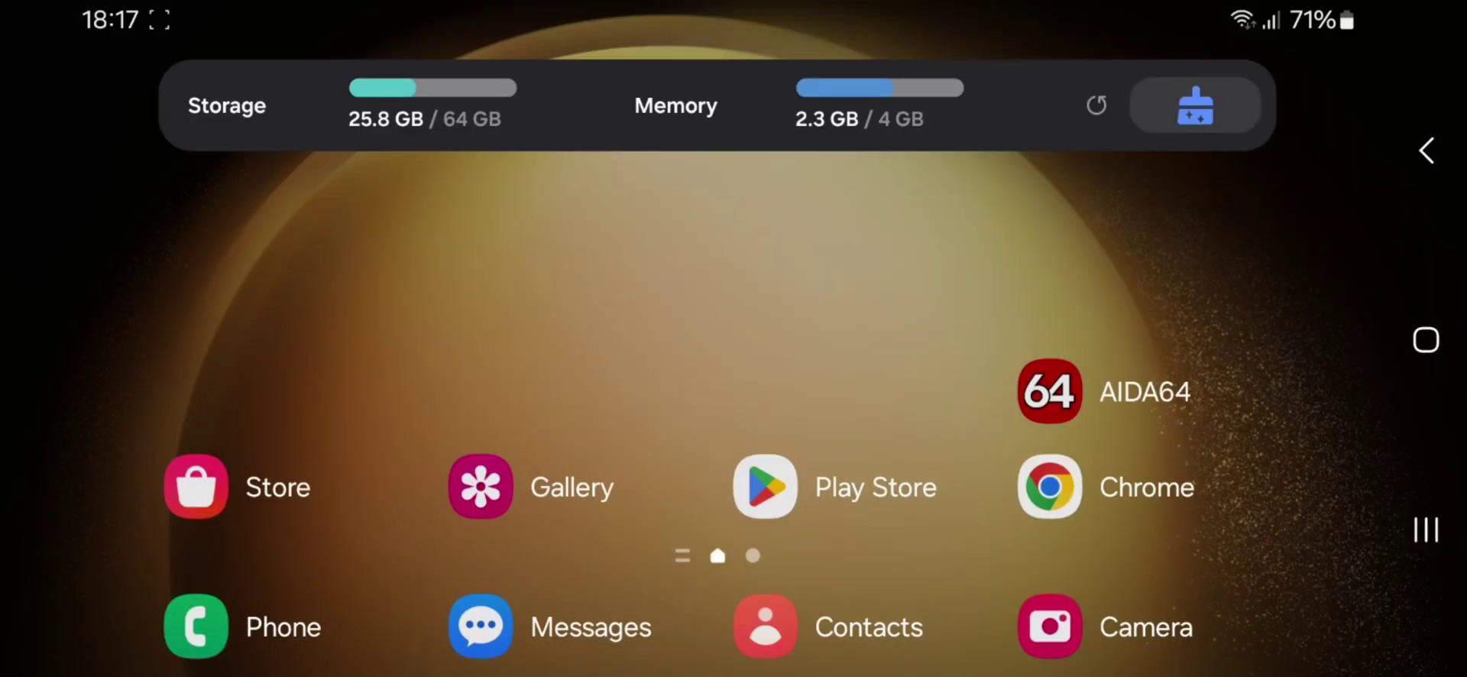
pyautogui.click(1049, 487)
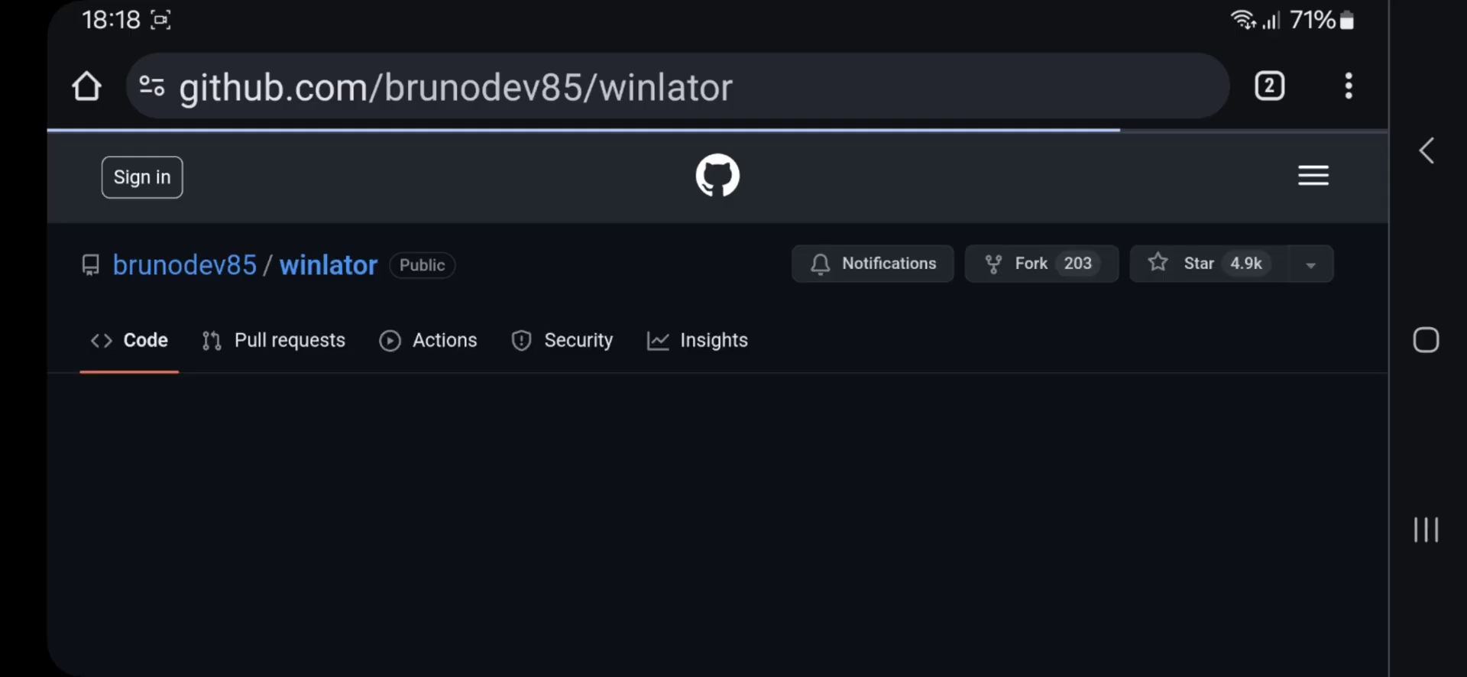
# Step: Open the winlator Releases page and download Winlator_6.1.apk from the Assets list
pyautogui.scroll(-10, 793, 430)
pyautogui.click(794, 425)
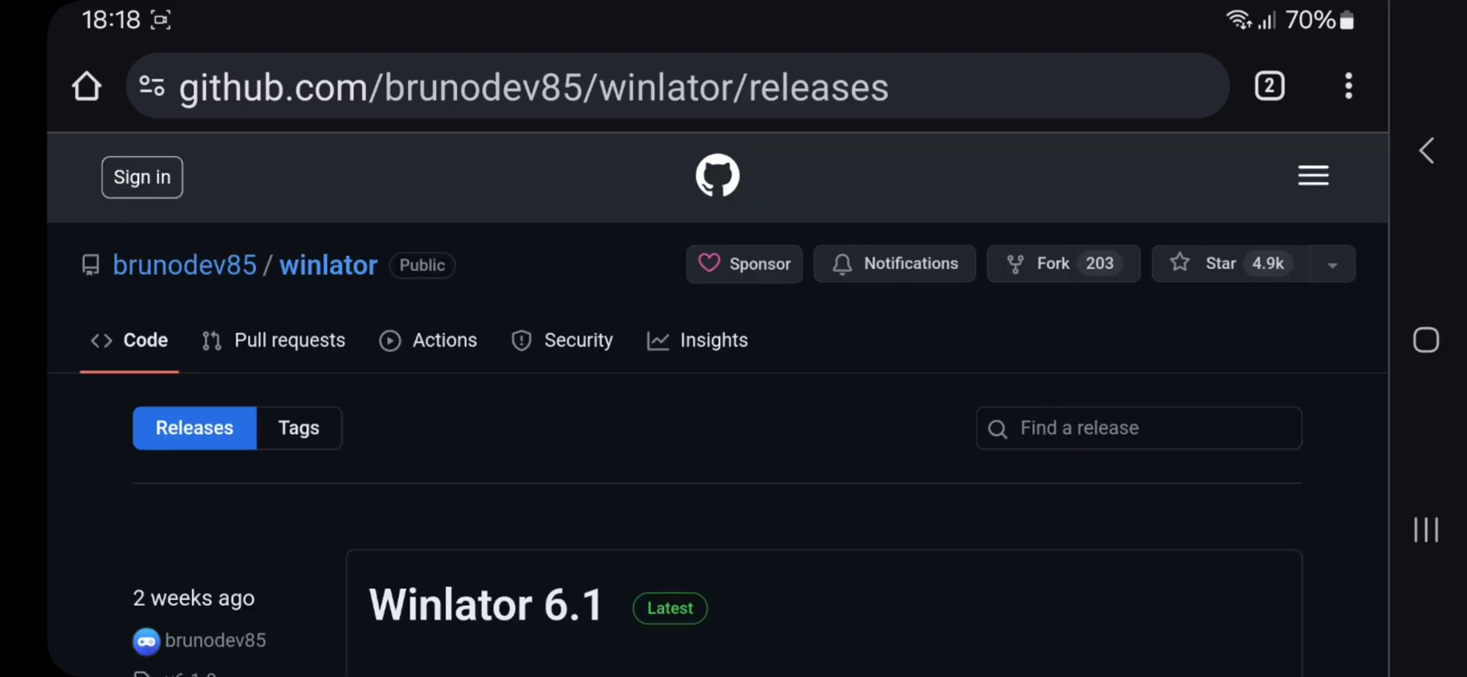
pyautogui.scroll(-5, 1047, 279)
pyautogui.scroll(-2, 920, 435)
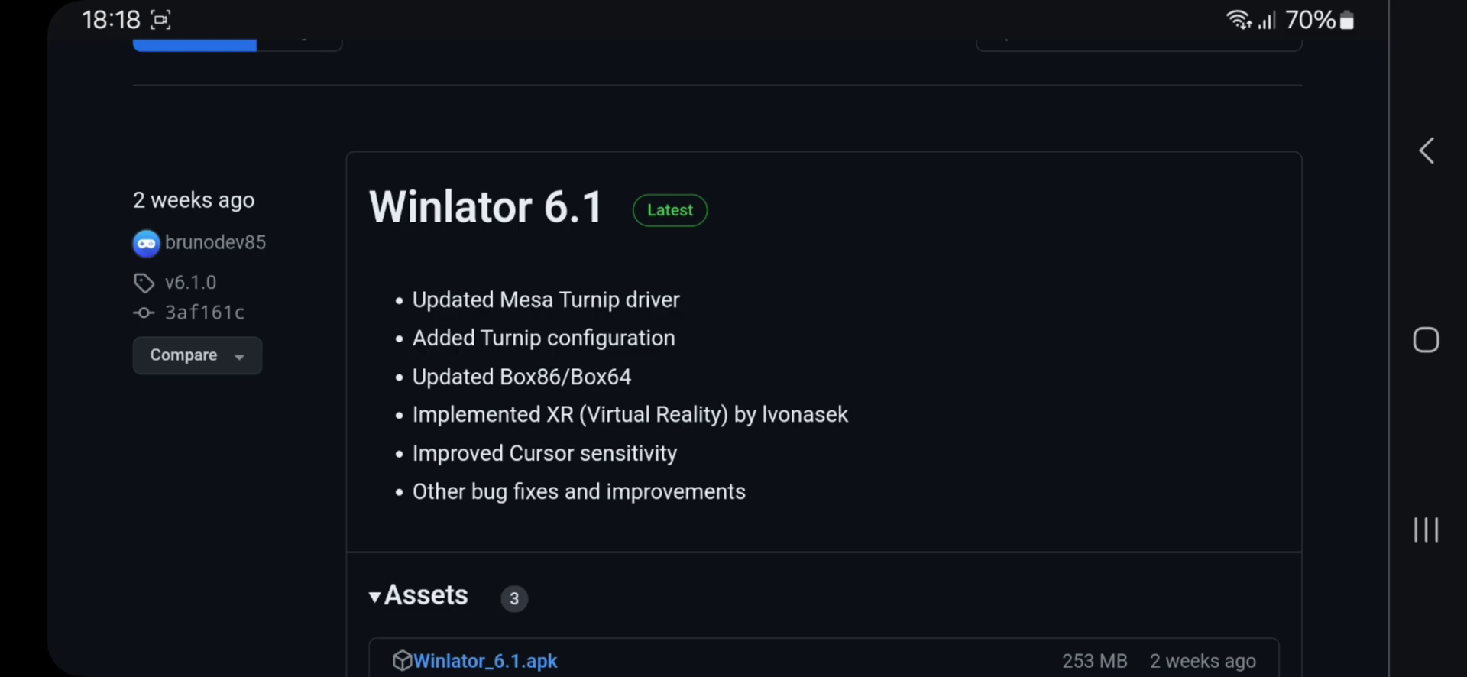
pyautogui.scroll(-3, 956, 314)
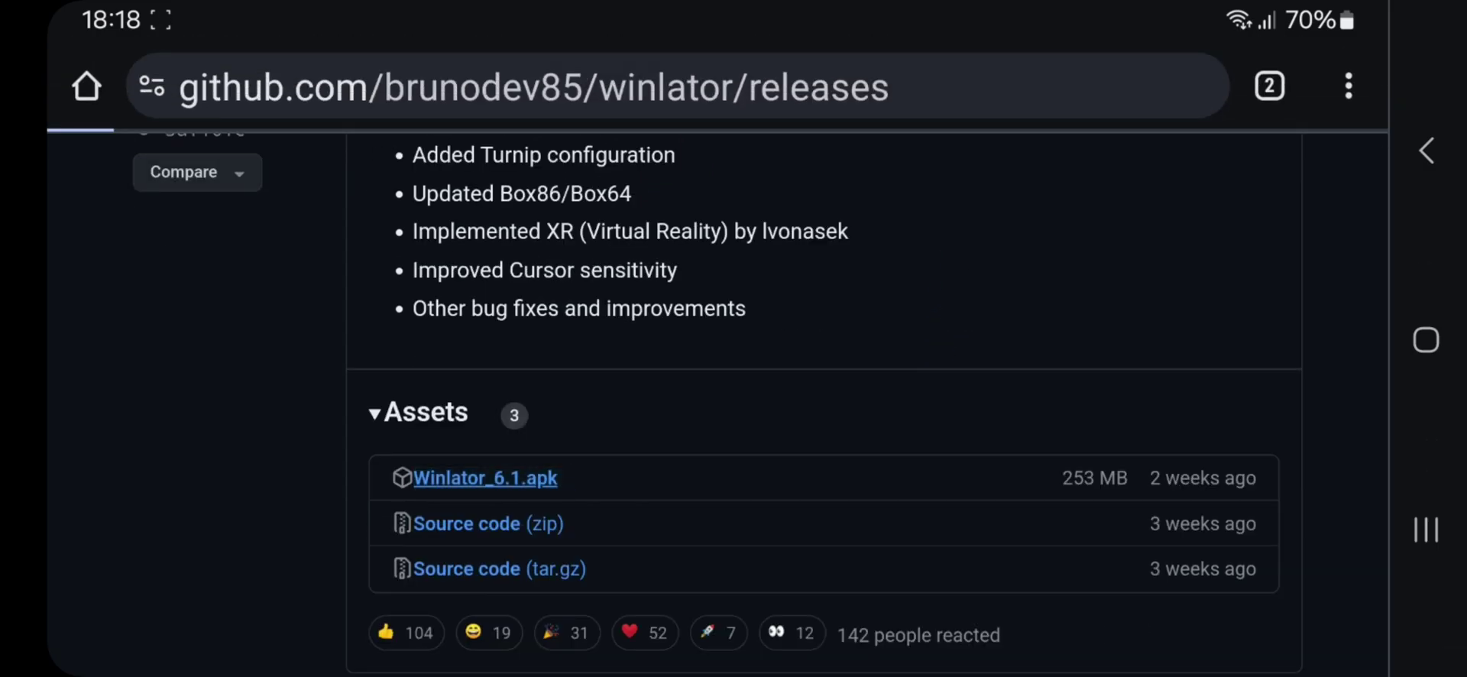
pyautogui.click(953, 200)
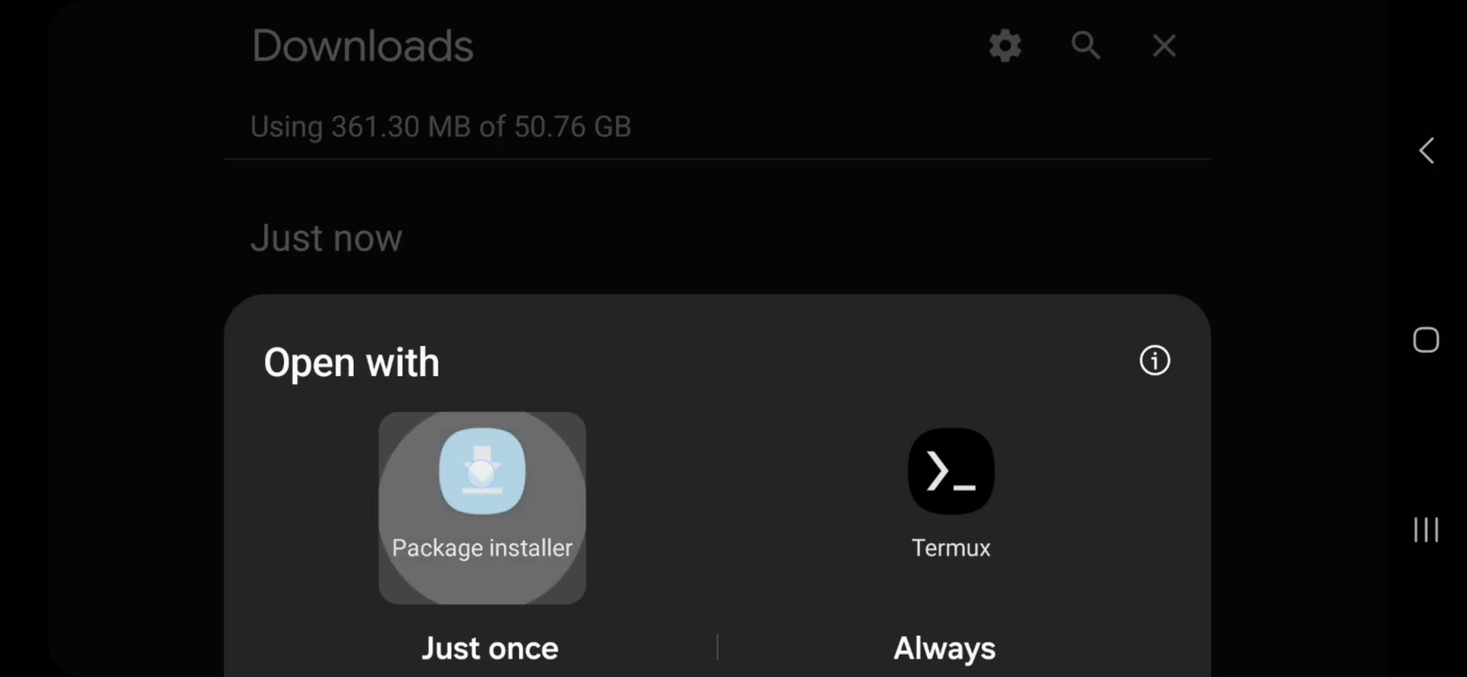
# Step: Open the downloaded Winlator_6.1.apk and install the Winlator app
pyautogui.click(485, 648)
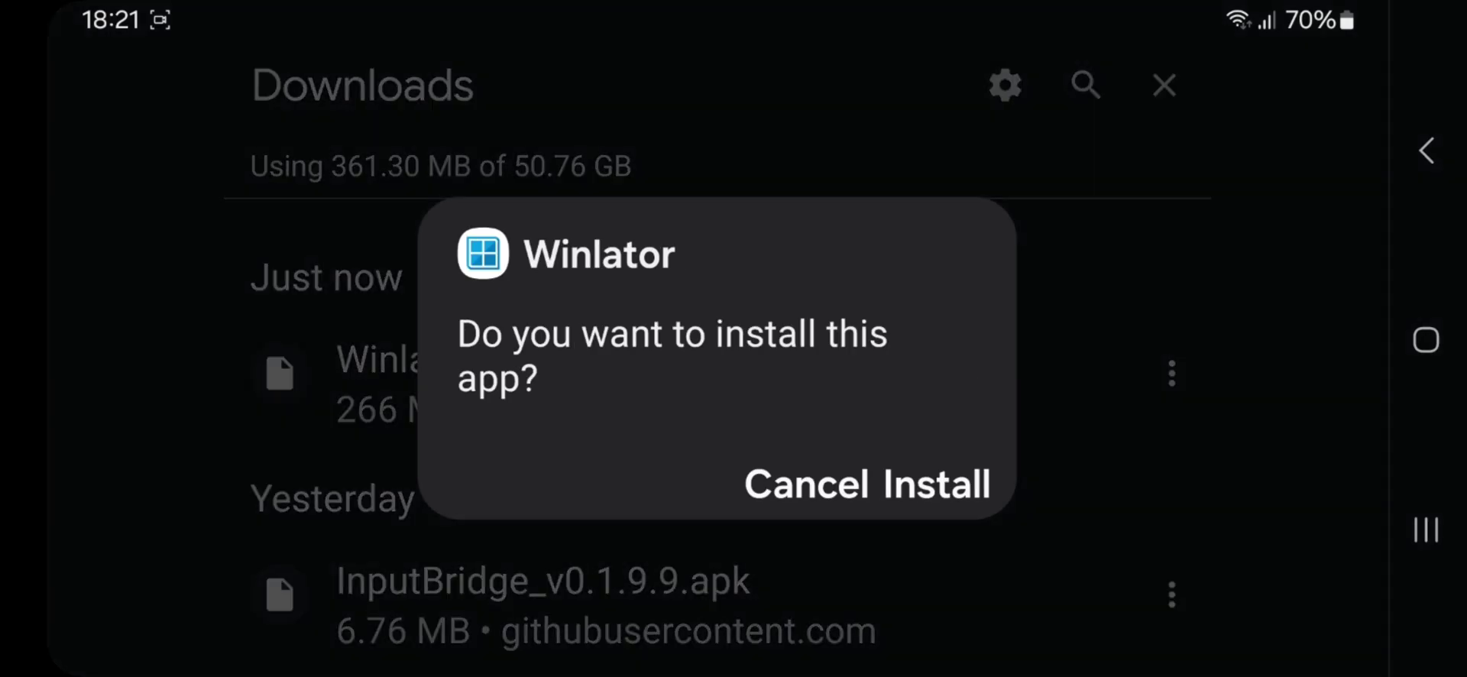
pyautogui.click(914, 481)
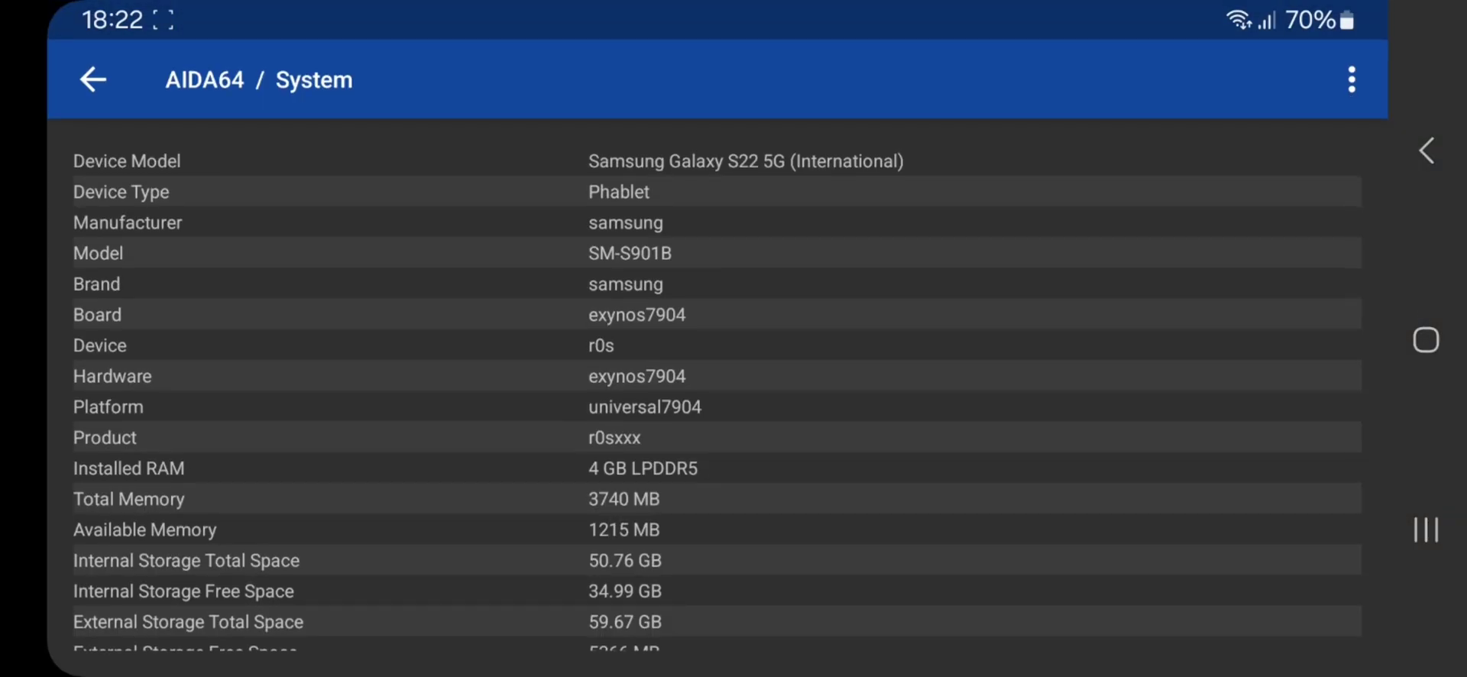
# Step: Page through AIDA64's System, CPU and Display details, then go back Home
pyautogui.scroll(-10, 1016, 255)
pyautogui.scroll(15, 1016, 306)
pyautogui.moveTo(1299, 386); pyautogui.dragTo(815, 386)
pyautogui.scroll(-4, 966, 377)
pyautogui.moveTo(966, 377); pyautogui.dragTo(535, 377)
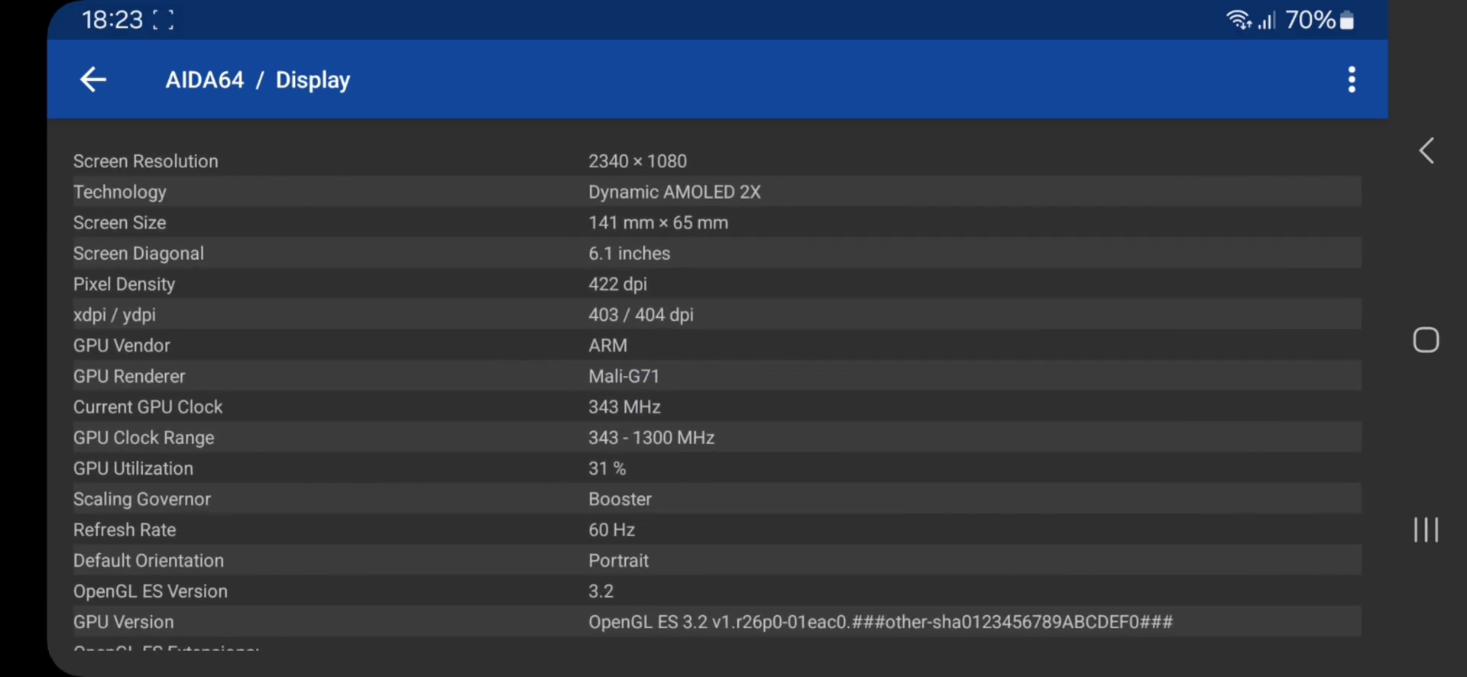
pyautogui.click(1425, 340)
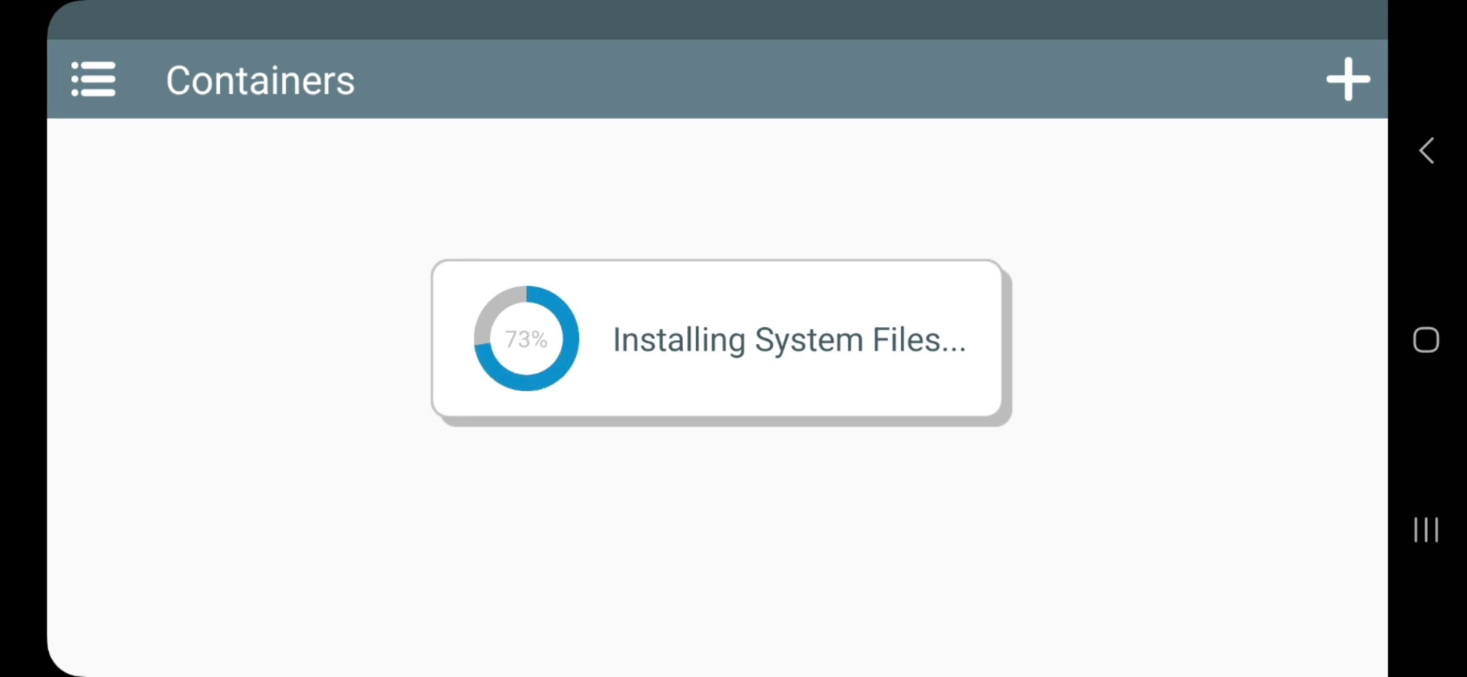
# Step: Open Winlator's Settings and scroll through the Wine and Box86/Box64 options
pyautogui.click(107, 92)
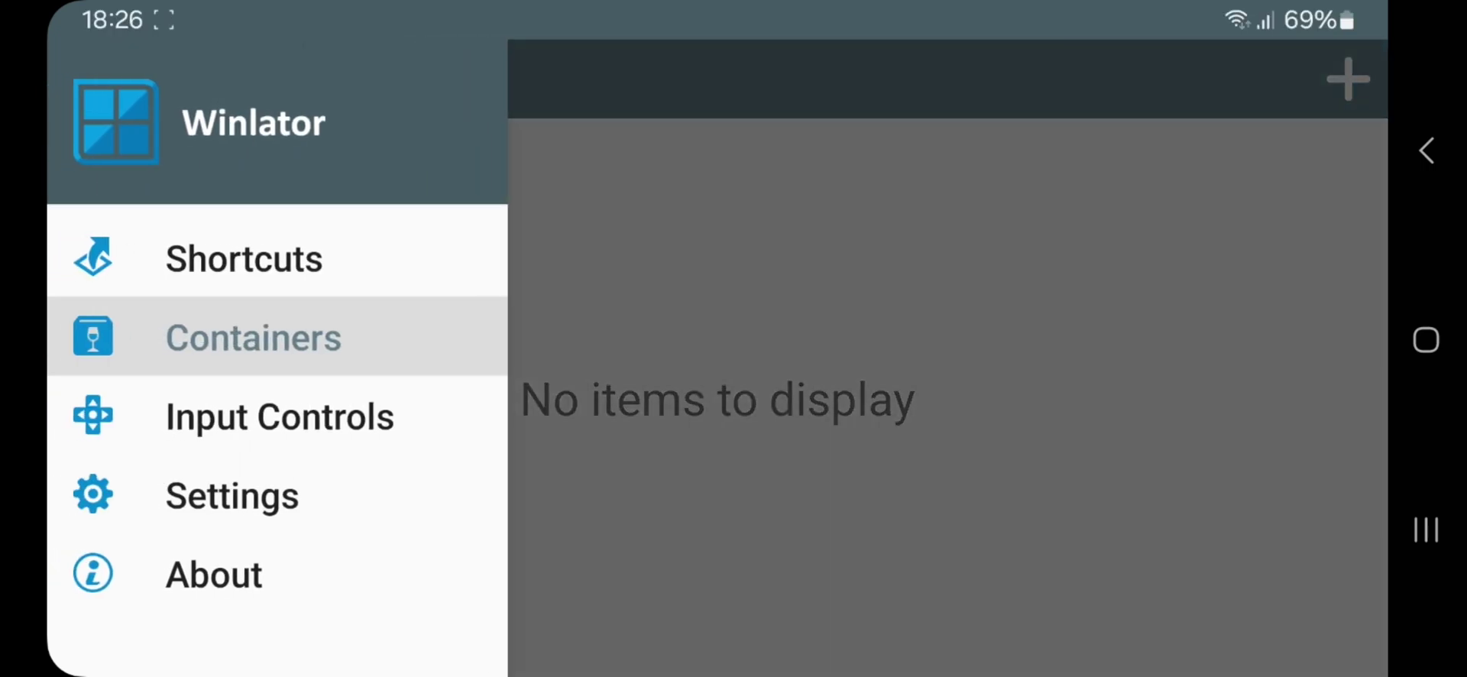
pyautogui.click(337, 477)
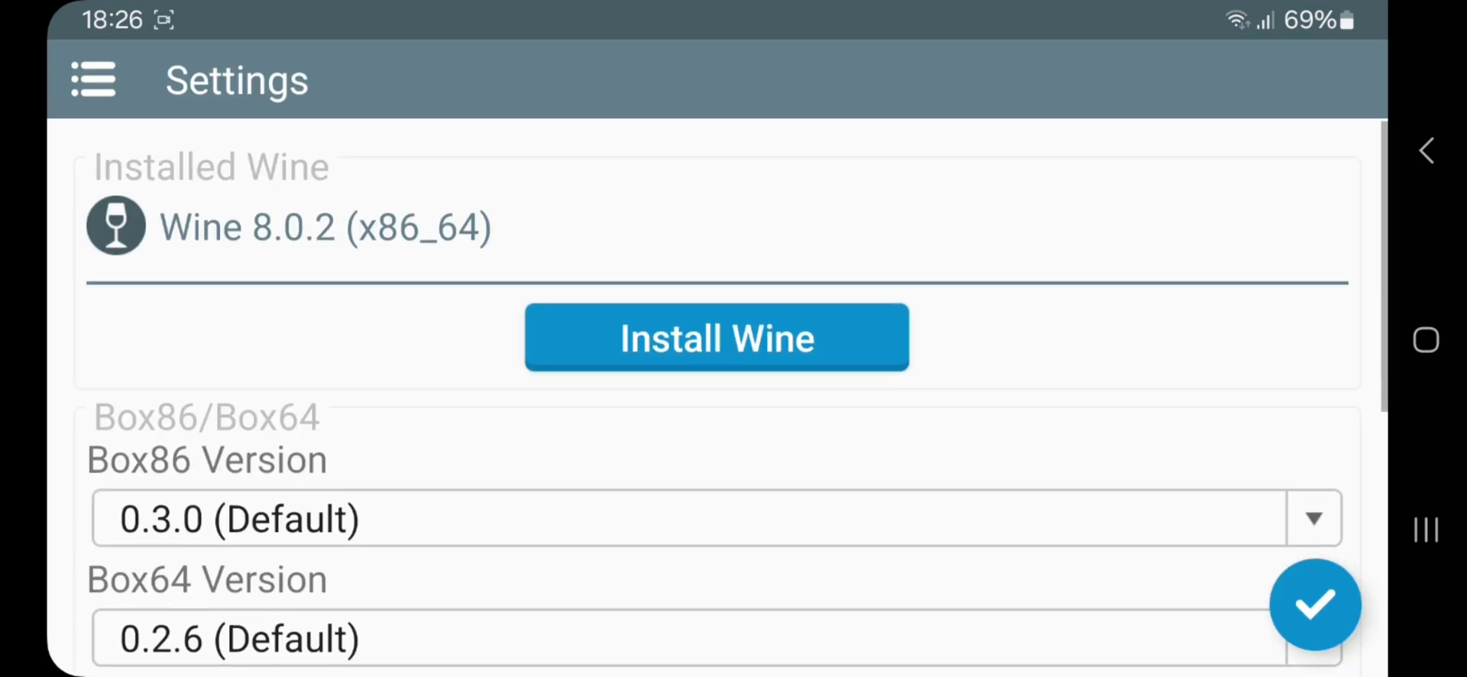
pyautogui.moveTo(1129, 431); pyautogui.dragTo(1129, 220)
pyautogui.moveTo(1116, 489); pyautogui.dragTo(1113, 177)
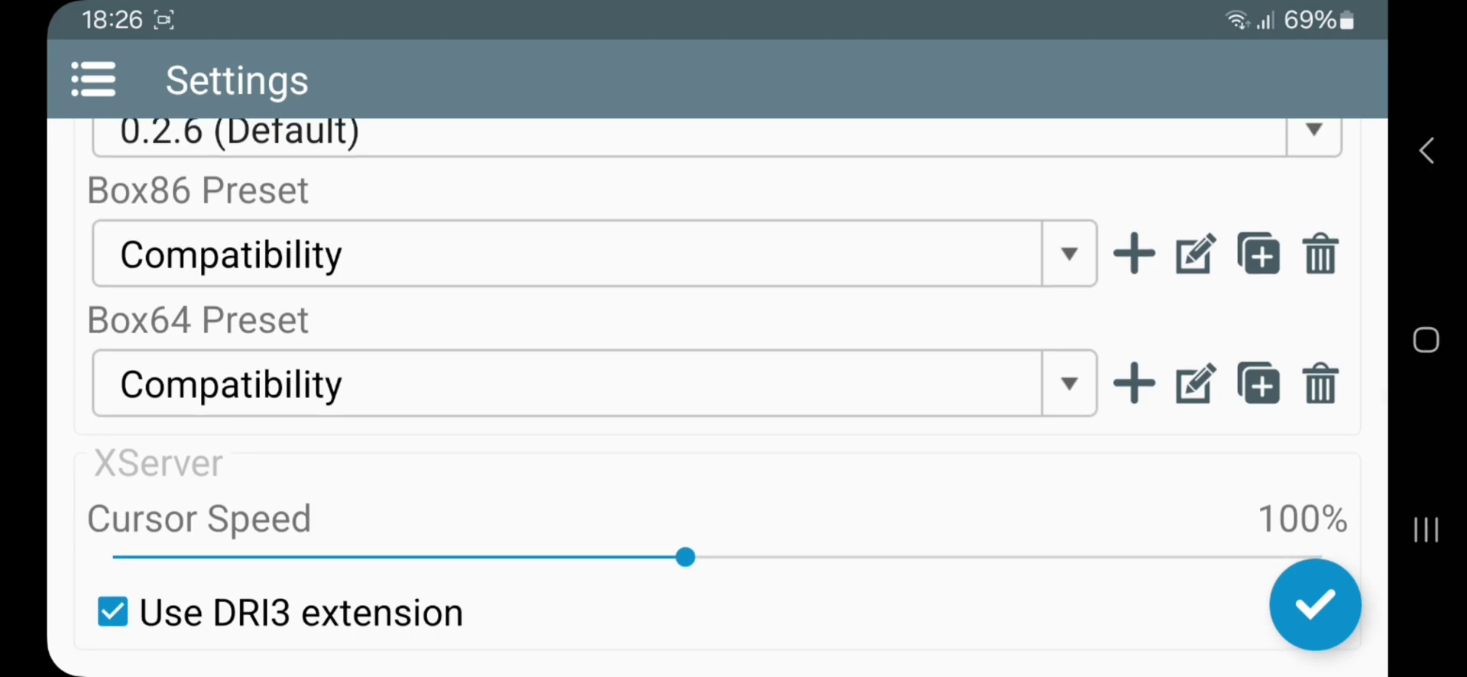
pyautogui.moveTo(945, 324); pyautogui.dragTo(944, 611)
# Step: Switch to the Containers list, then go to the Input Controls page
pyautogui.click(1425, 150)
pyautogui.click(94, 79)
pyautogui.click(278, 416)
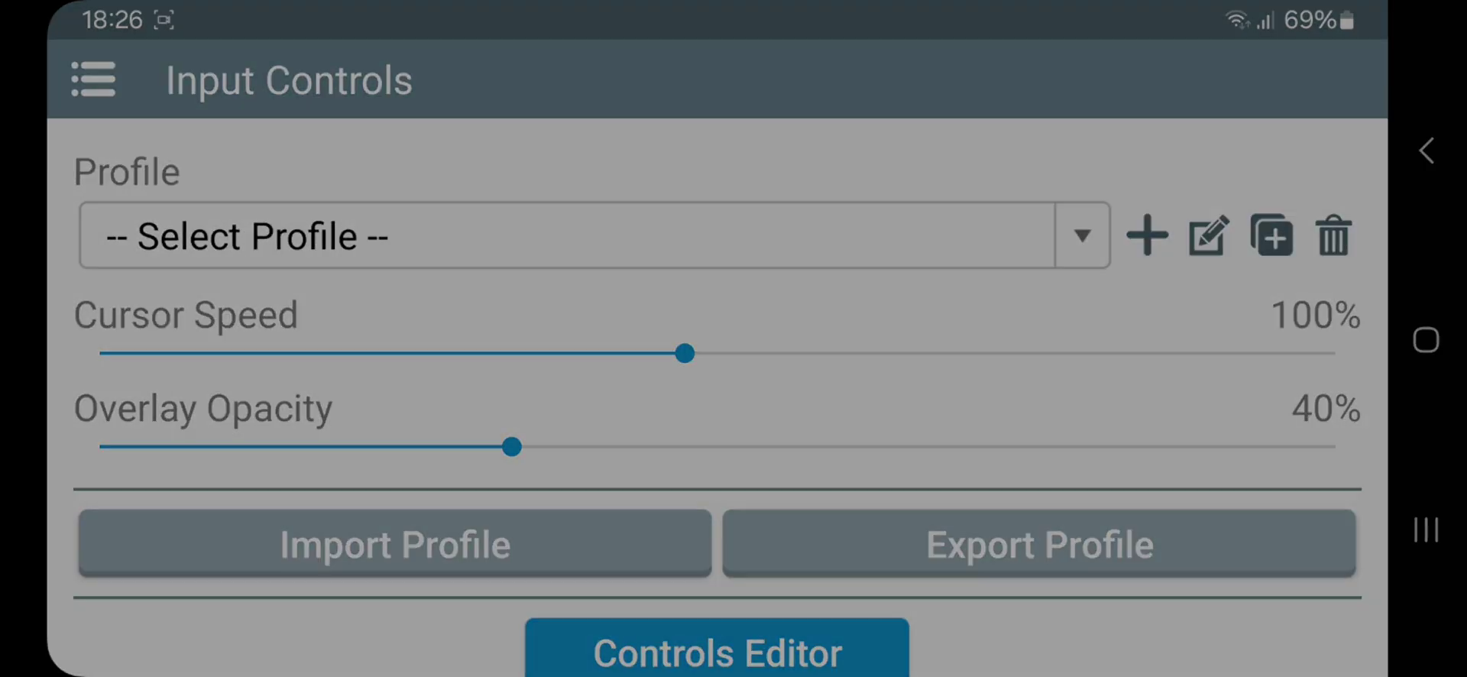
# Step: Start a new container from the Containers list and name it RGB
pyautogui.click(93, 79)
pyautogui.click(295, 328)
pyautogui.click(1341, 51)
pyautogui.click(289, 231)
pyautogui.press('BackSpace')
pyautogui.press('BackSpace')
pyautogui.press('BackSpace')
pyautogui.write('RGB')
pyautogui.click(1339, 368)
# Step: Set the container's screen size to 640x480 (4:3)
pyautogui.click(710, 356)
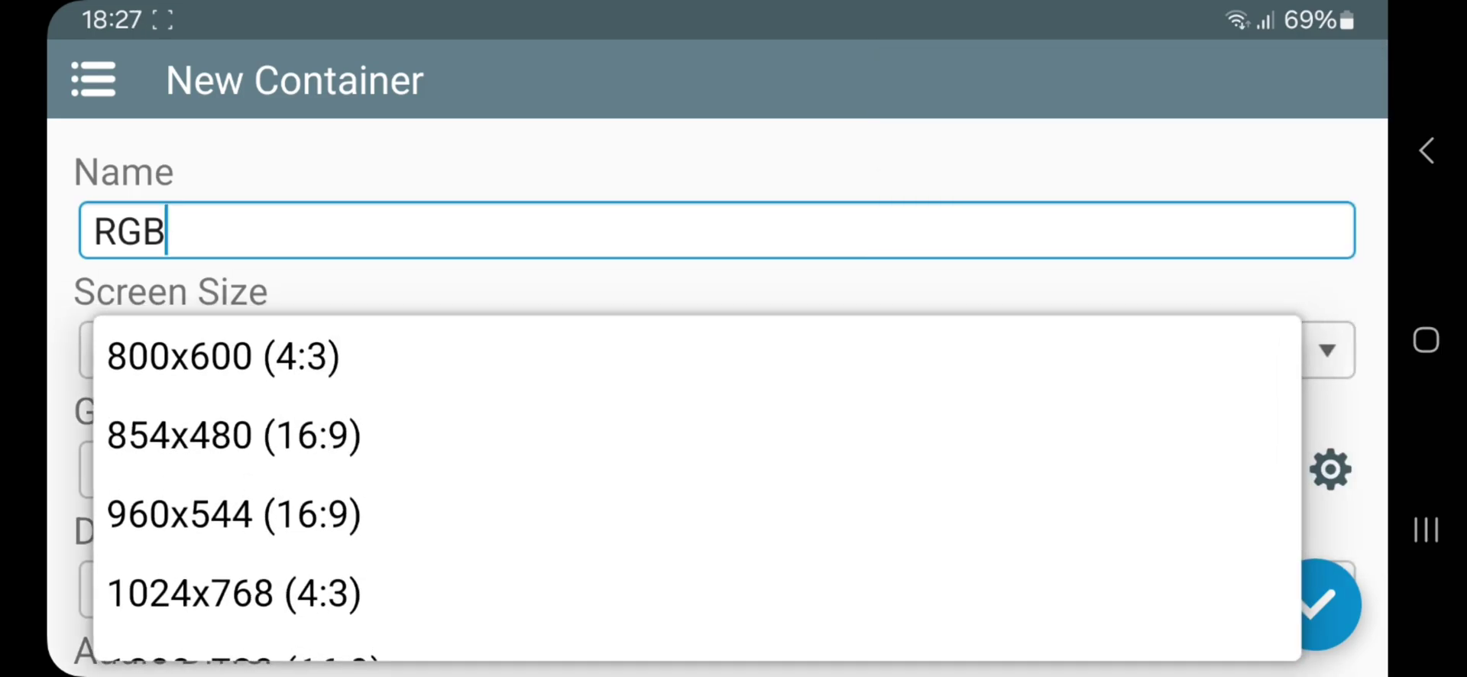
pyautogui.scroll(-3, 778, 540)
pyautogui.scroll(5, 759, 465)
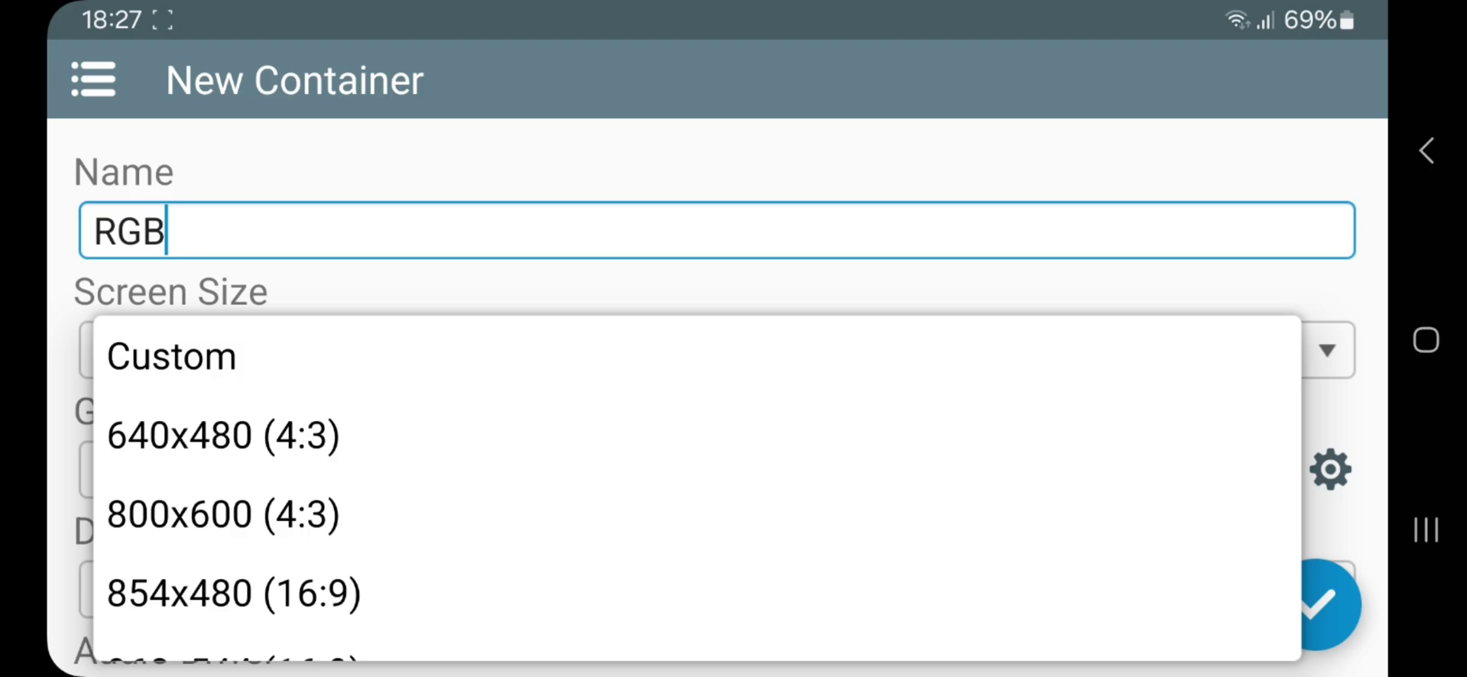
pyautogui.click(223, 435)
pyautogui.scroll(-2, 712, 517)
# Step: Keep VirGL (Universal) graphics, choose WineD3D as DX wrapper and ALSA audio
pyautogui.click(711, 340)
pyautogui.click(632, 442)
pyautogui.click(710, 463)
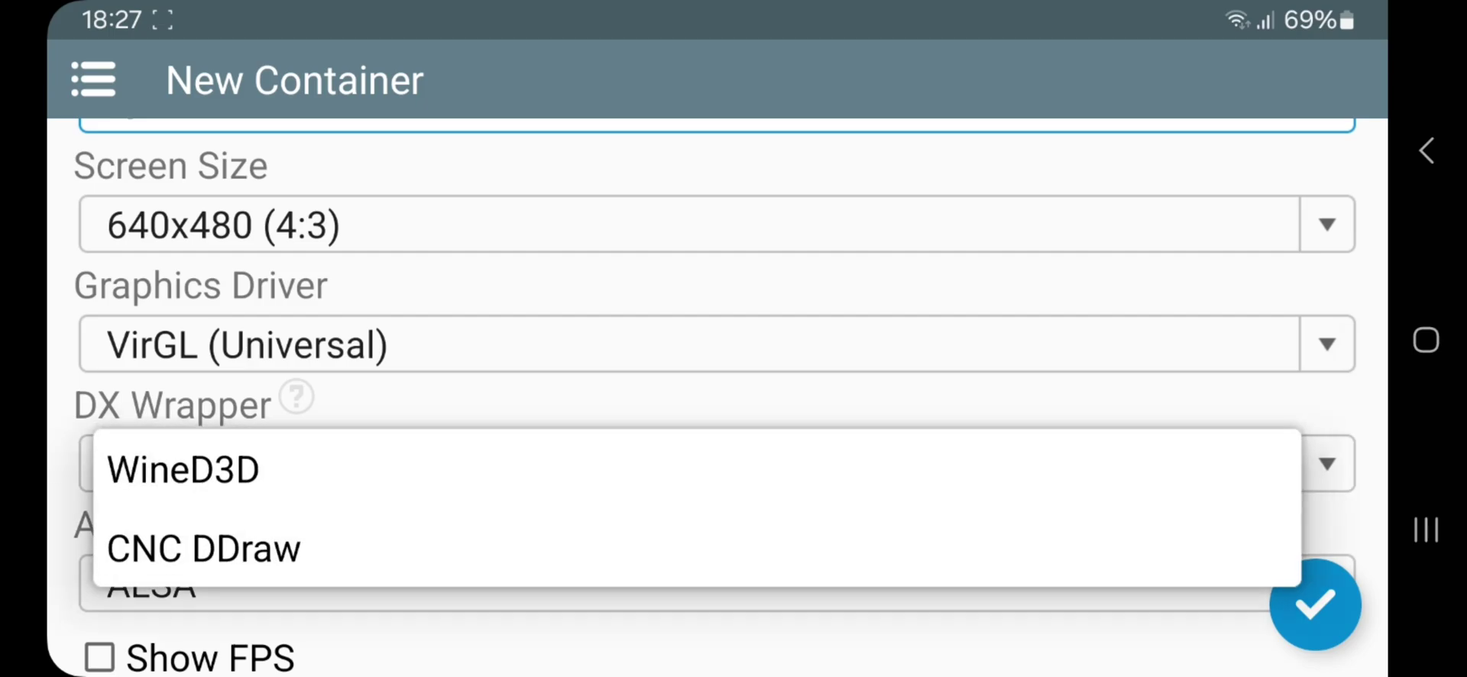
pyautogui.click(458, 469)
pyautogui.scroll(-2, 910, 382)
pyautogui.click(640, 436)
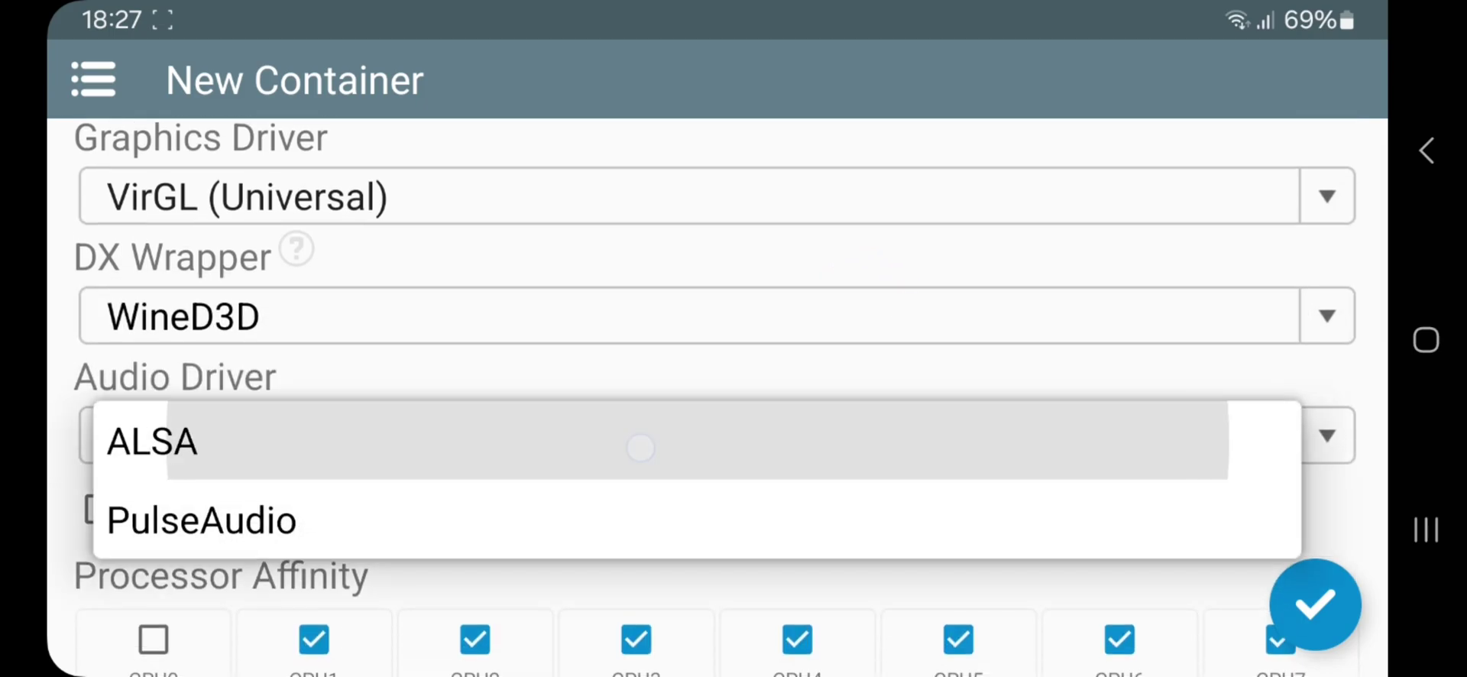
pyautogui.click(640, 447)
pyautogui.scroll(-3, 910, 344)
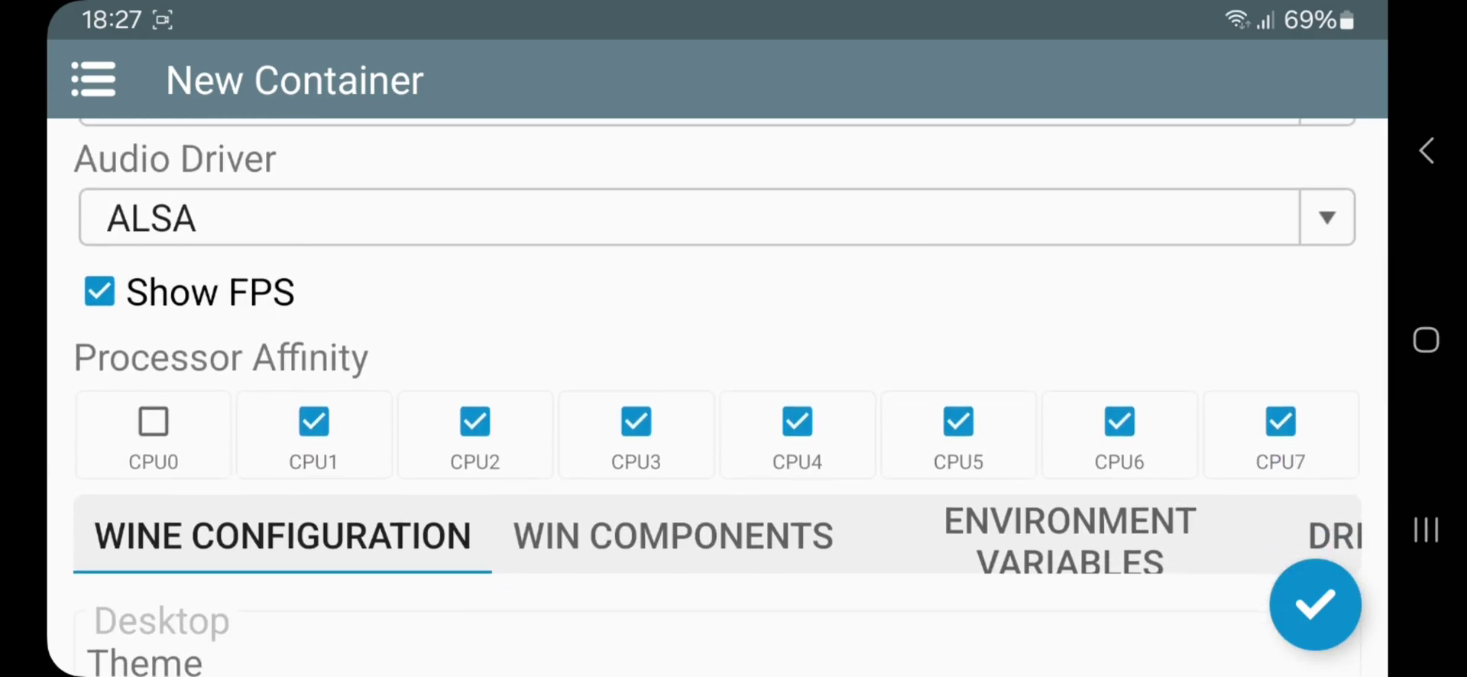
# Step: Tick the processor affinity boxes so all eight CPU cores are used
pyautogui.scroll(-1, 718, 344)
pyautogui.click(314, 381)
pyautogui.click(153, 380)
pyautogui.click(475, 380)
pyautogui.click(636, 381)
# Step: Give the desktop the Dark theme and a solid orange background colour
pyautogui.scroll(-5, 1162, 354)
pyautogui.click(1142, 341)
pyautogui.click(1137, 428)
pyautogui.click(1136, 440)
pyautogui.click(212, 540)
pyautogui.click(1252, 455)
pyautogui.click(925, 537)
# Step: Set the GPU name to GTX 1070 and video memory to 2048 MB
pyautogui.scroll(-5, 880, 361)
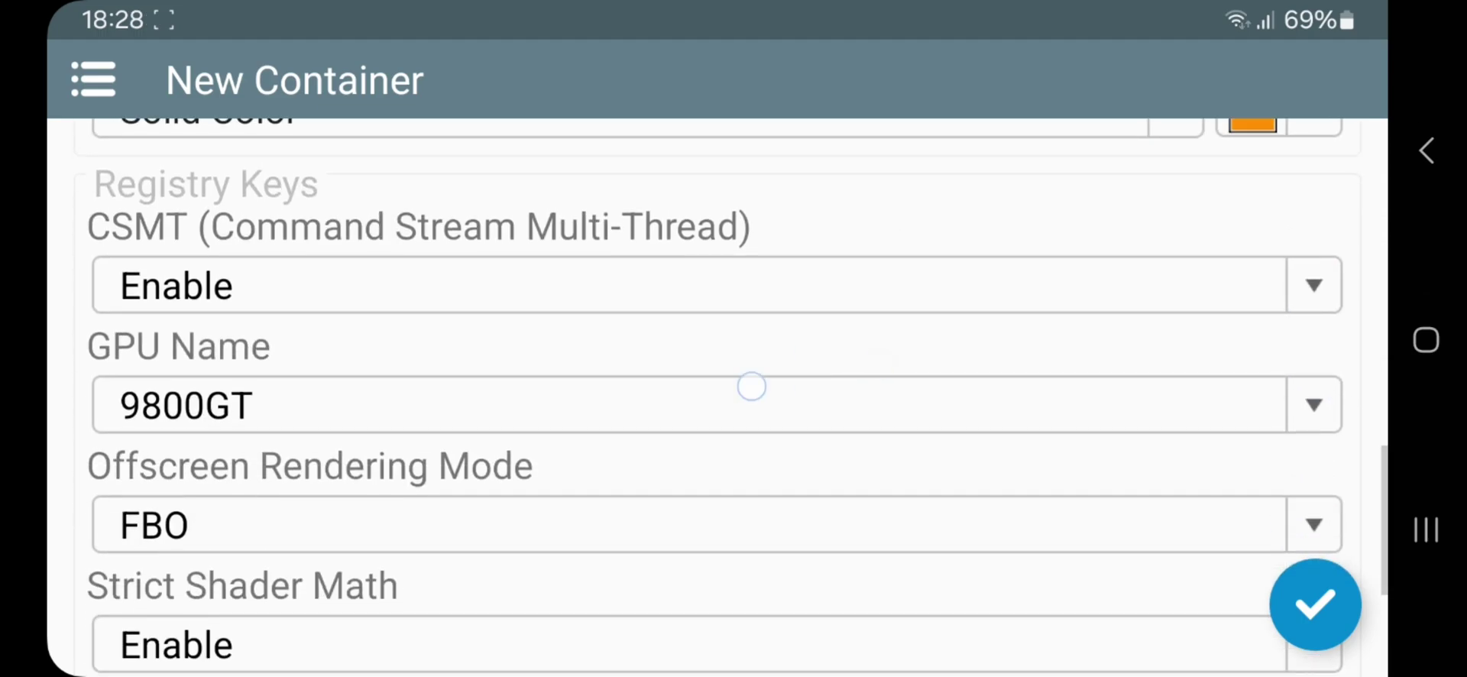
pyautogui.click(753, 387)
pyautogui.scroll(-5, 844, 496)
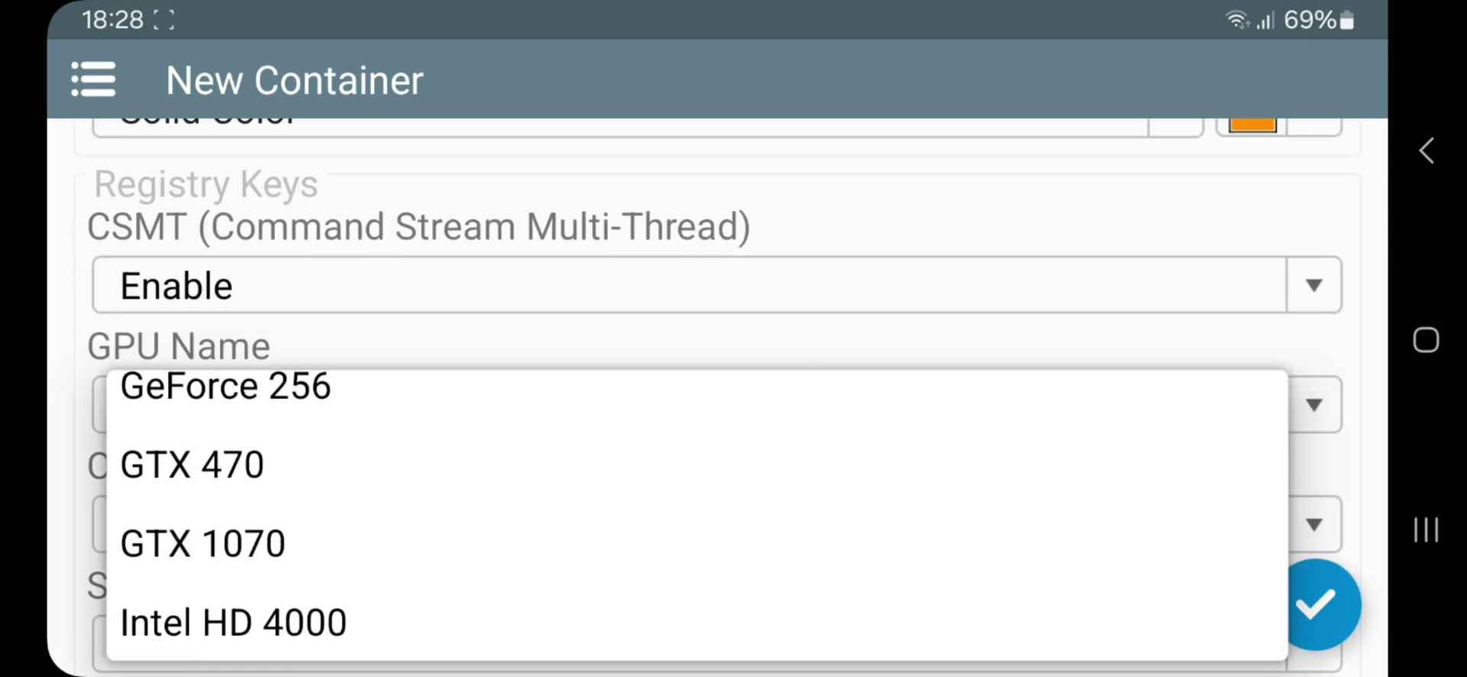
pyautogui.click(546, 546)
pyautogui.scroll(-5, 953, 314)
pyautogui.click(726, 463)
pyautogui.click(517, 566)
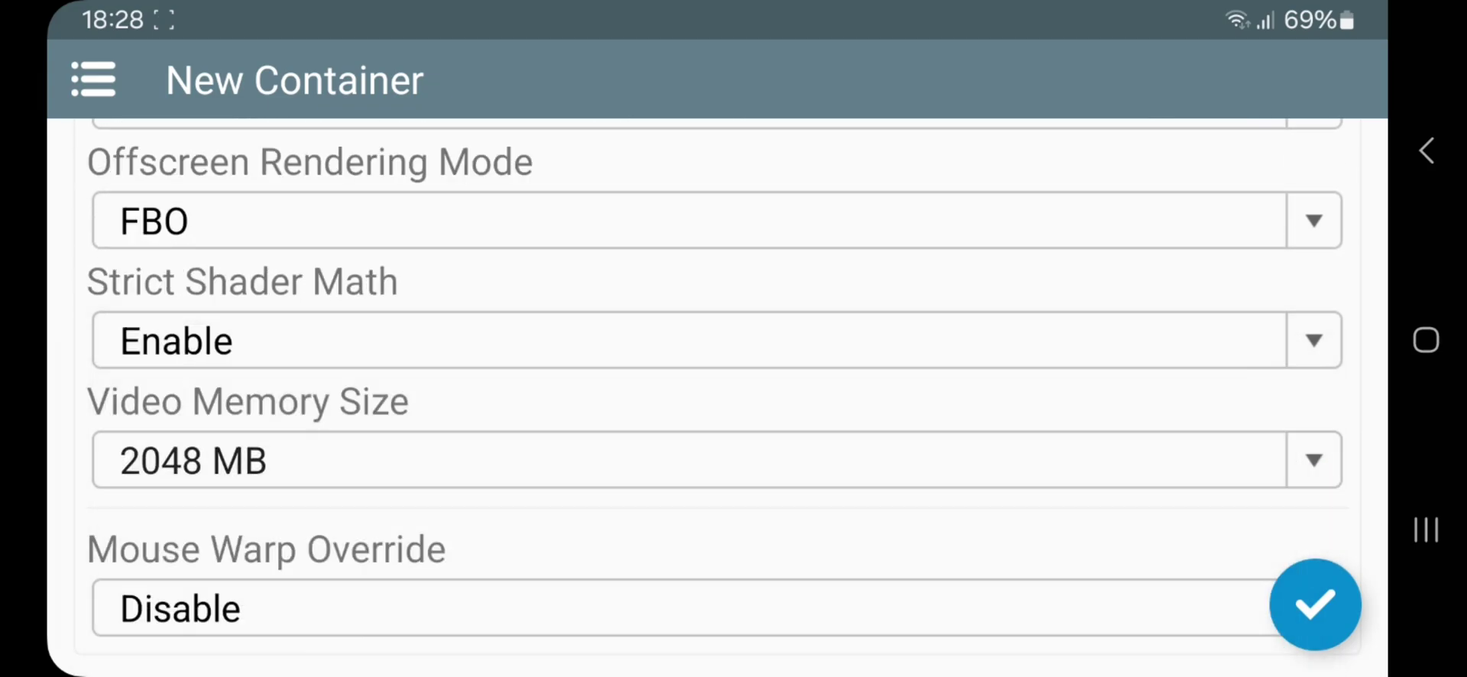
# Step: In Windows components, keep Direct3D on Native (Windows)
pyautogui.scroll(3, 953, 362)
pyautogui.scroll(5, 953, 361)
pyautogui.click(672, 314)
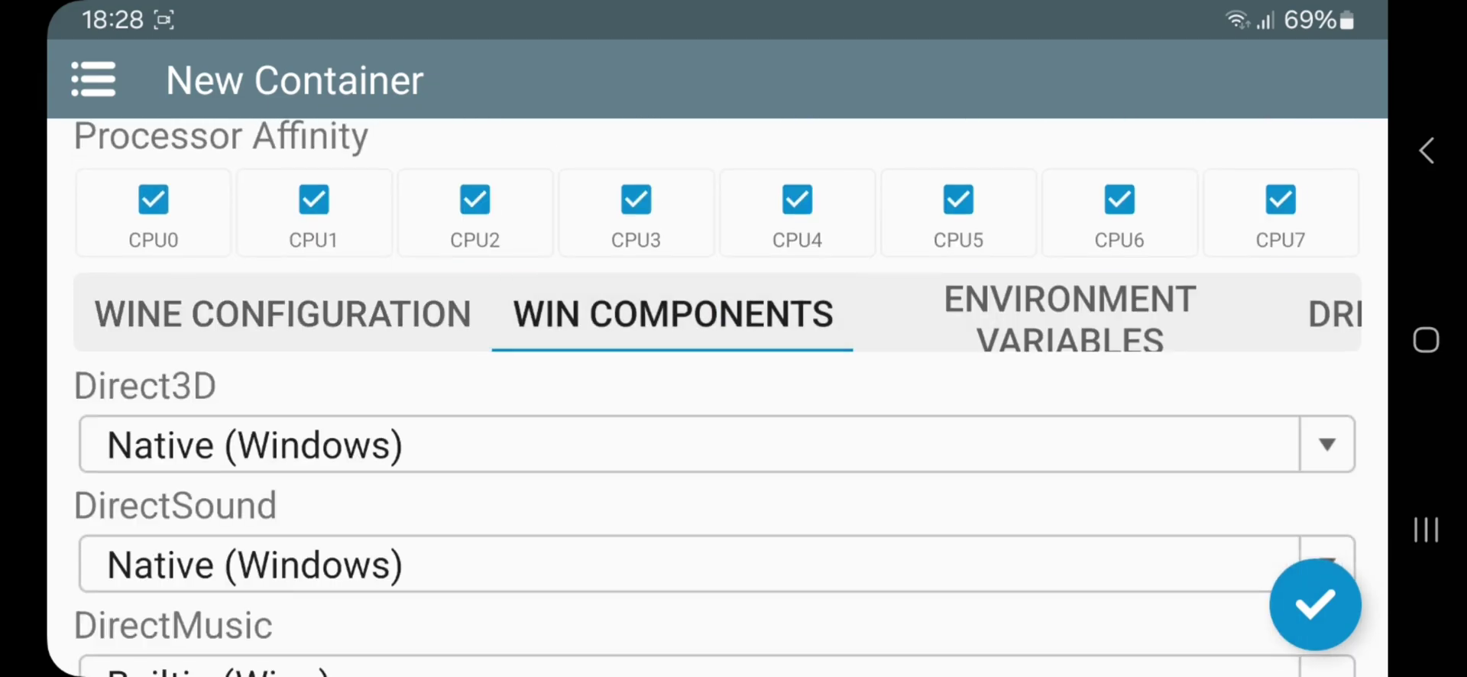
pyautogui.click(907, 444)
pyautogui.click(907, 526)
pyautogui.scroll(-5, 907, 393)
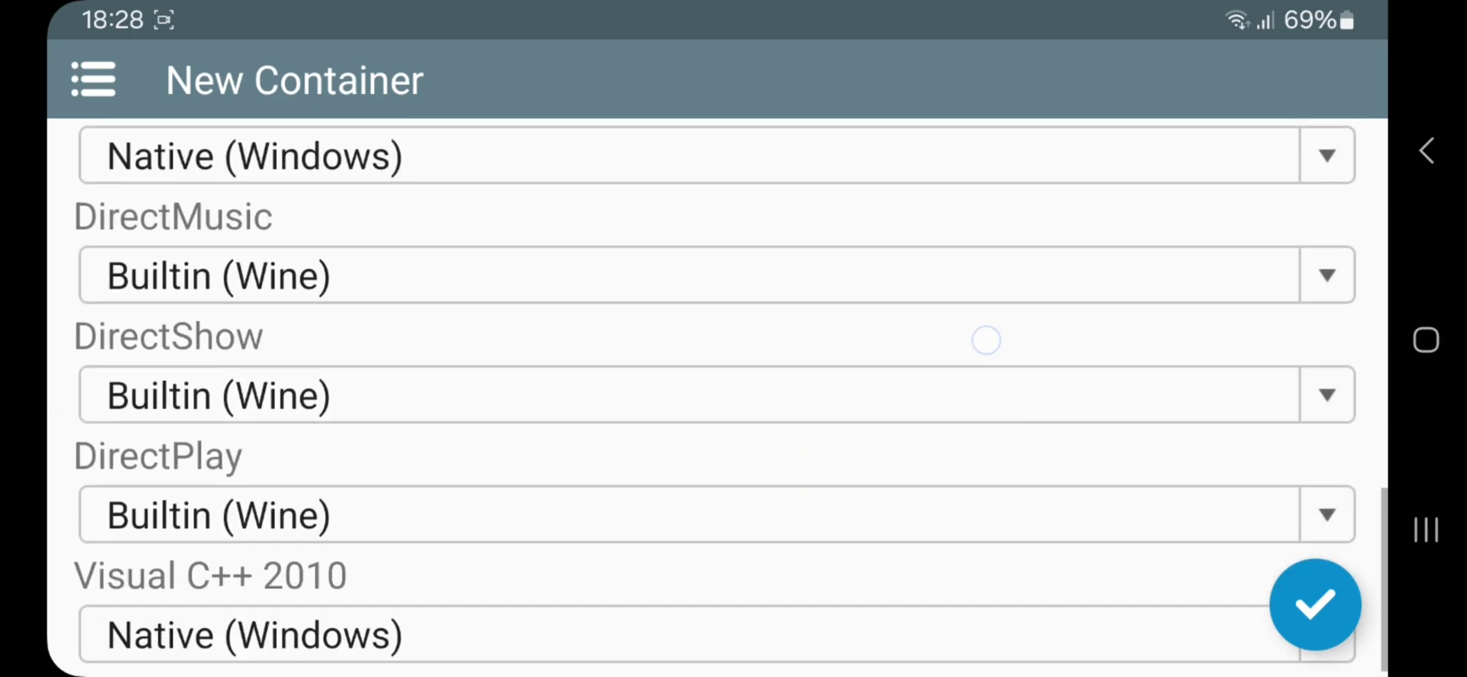
pyautogui.scroll(-2, 891, 487)
pyautogui.scroll(6, 953, 347)
# Step: Look over the environment variables, drives and advanced tabs, then create the container
pyautogui.click(1062, 393)
pyautogui.scroll(3, 937, 622)
pyautogui.scroll(-5, 1133, 278)
pyautogui.click(1053, 257)
pyautogui.click(1247, 258)
pyautogui.scroll(-2, 718, 382)
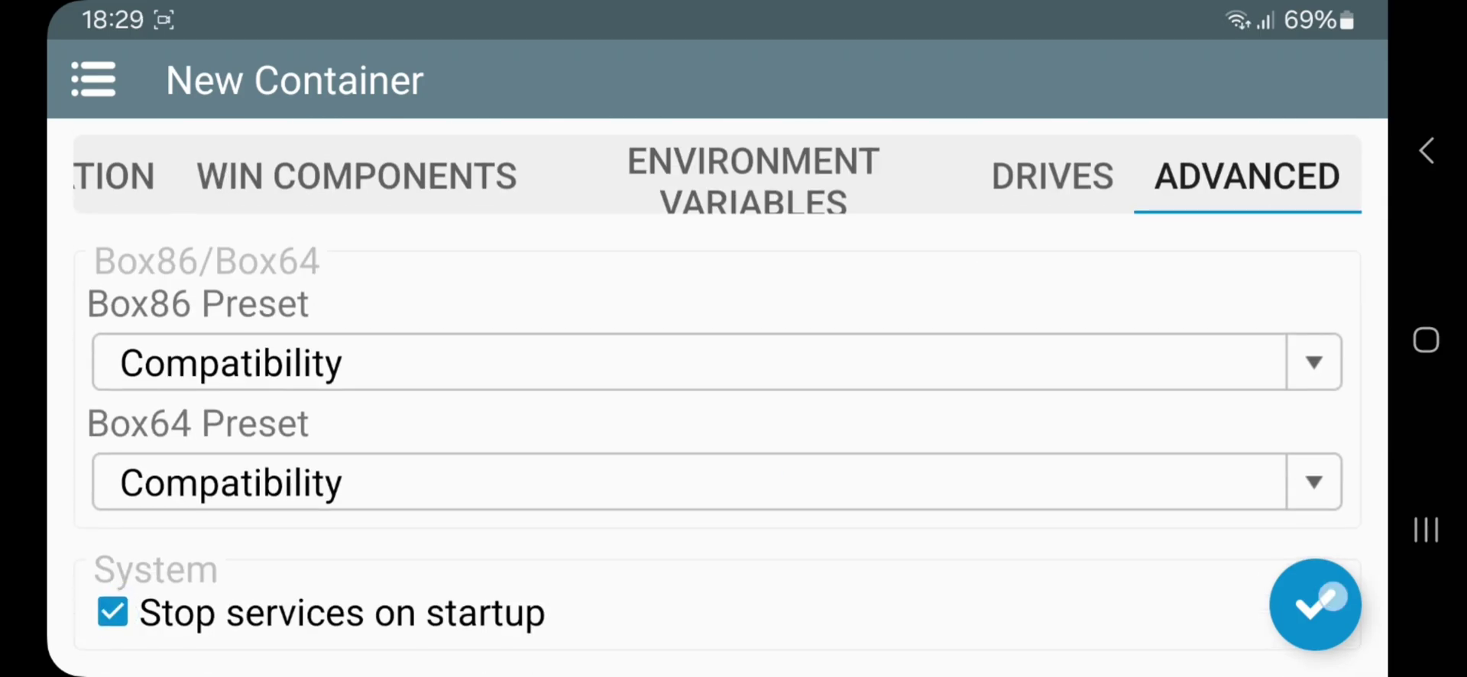
pyautogui.click(1333, 594)
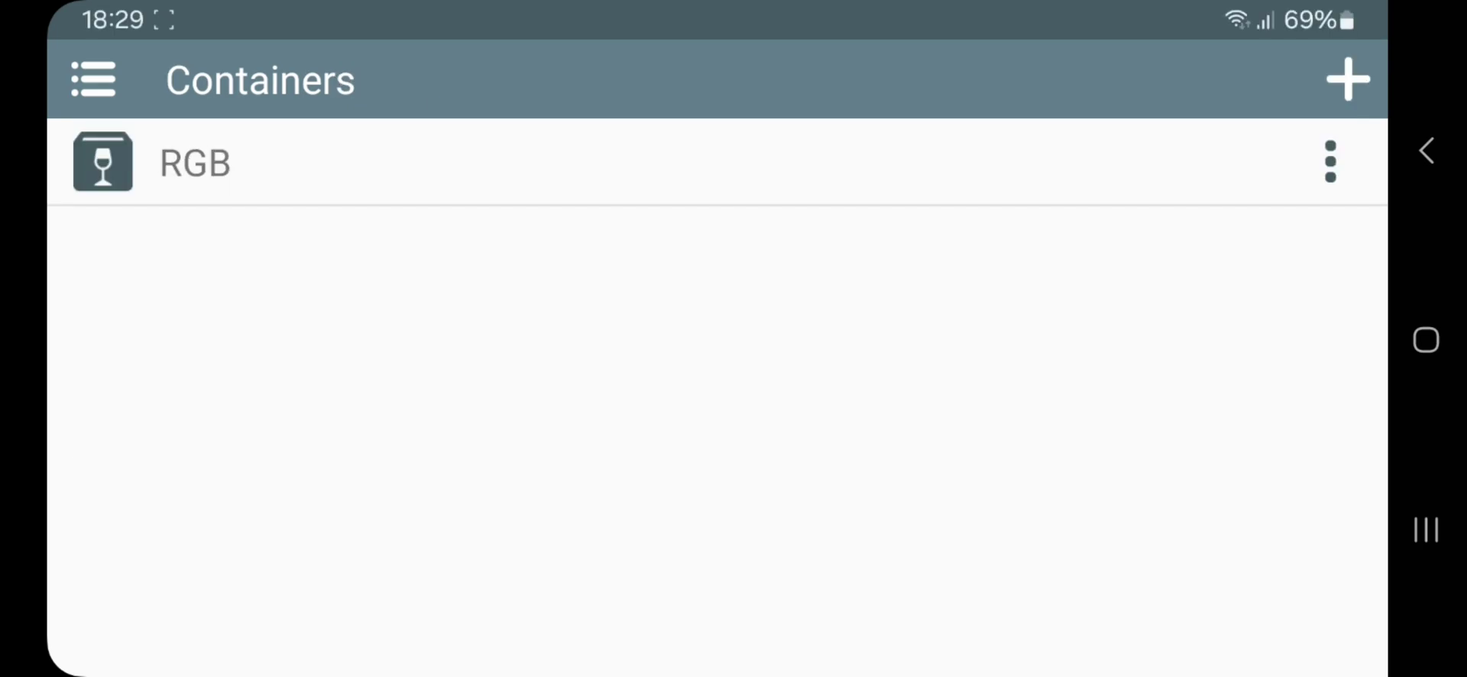
# Step: Run the RGB container, then open and close the Task Manager from the session menu
pyautogui.click(1330, 153)
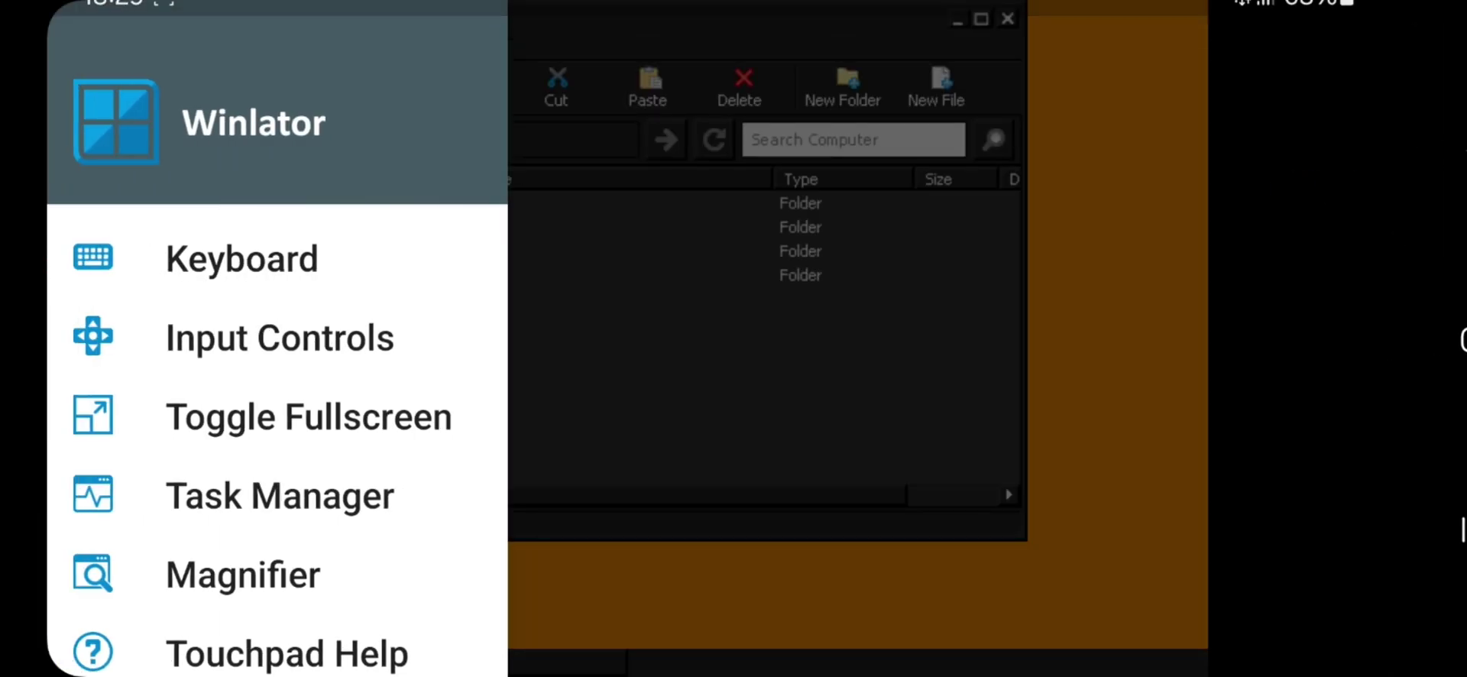
pyautogui.press('Escape')
pyautogui.click(1407, 156)
pyautogui.moveTo(380, 504); pyautogui.dragTo(374, 400)
pyautogui.click(373, 399)
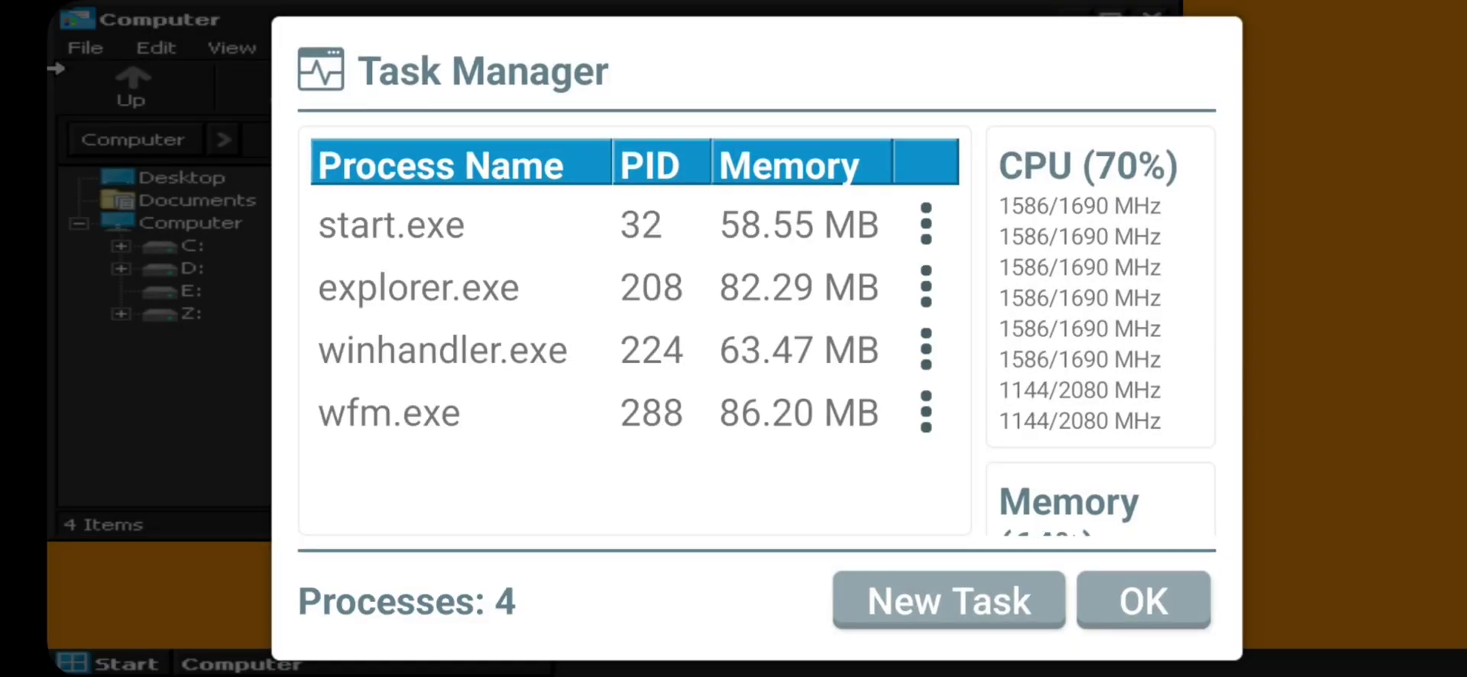
pyautogui.scroll(-3, 1100, 328)
pyautogui.scroll(3, 1100, 329)
pyautogui.scroll(-3, 1100, 328)
pyautogui.scroll(3, 1100, 329)
pyautogui.click(1144, 600)
# Step: Turn on the magnifier and adjust the desktop zoom level
pyautogui.press('Escape')
pyautogui.click(243, 481)
pyautogui.click(1401, 440)
pyautogui.click(1399, 443)
pyautogui.click(1397, 609)
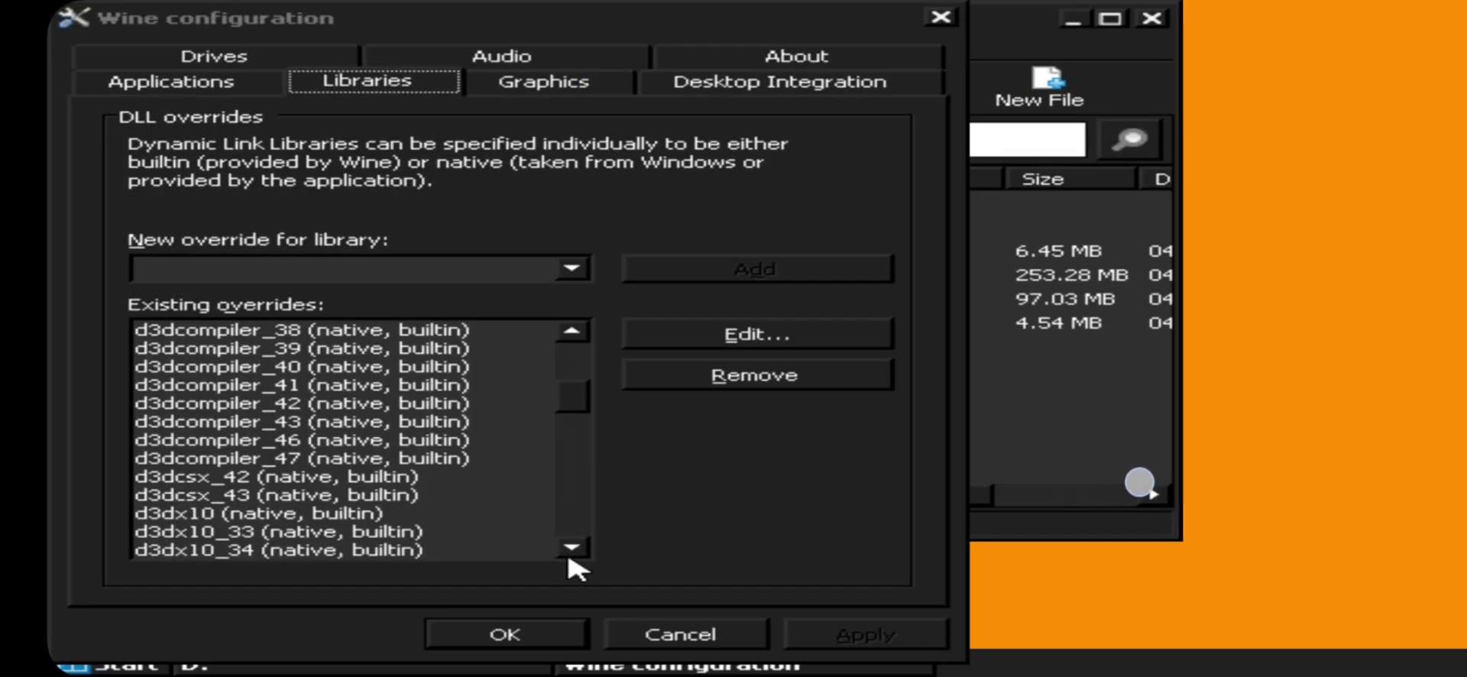
# Step: Scroll through the DLL overrides in Wine configuration's Libraries tab
pyautogui.click(570, 549)
pyautogui.click(565, 547)
pyautogui.click(567, 547)
pyautogui.click(567, 547)
pyautogui.click(567, 547)
pyautogui.click(567, 547)
# Step: Check the Graphics and About (Wine 8.0.2) tabs, then close Wine configuration
pyautogui.click(575, 85)
pyautogui.click(752, 61)
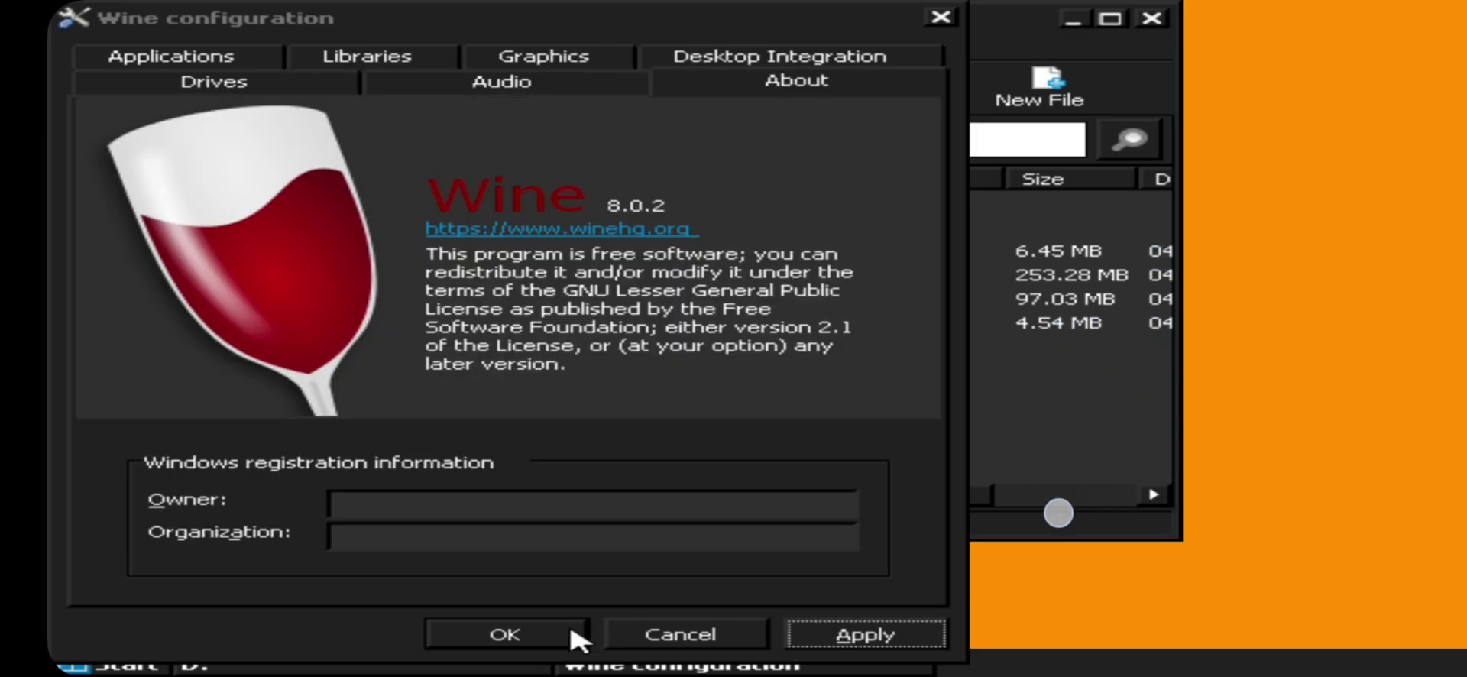
pyautogui.click(477, 640)
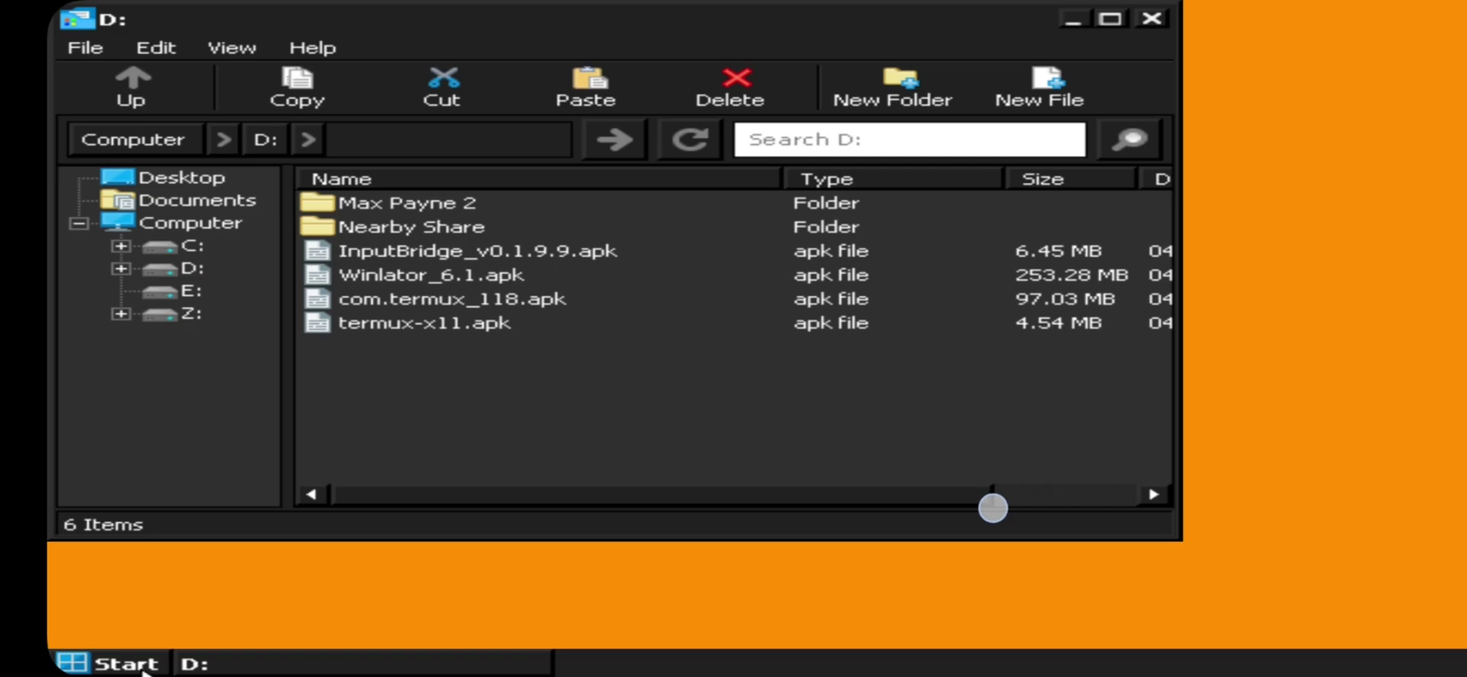
# Step: Launch WineMine from Start > Programs > Games
pyautogui.click(140, 665)
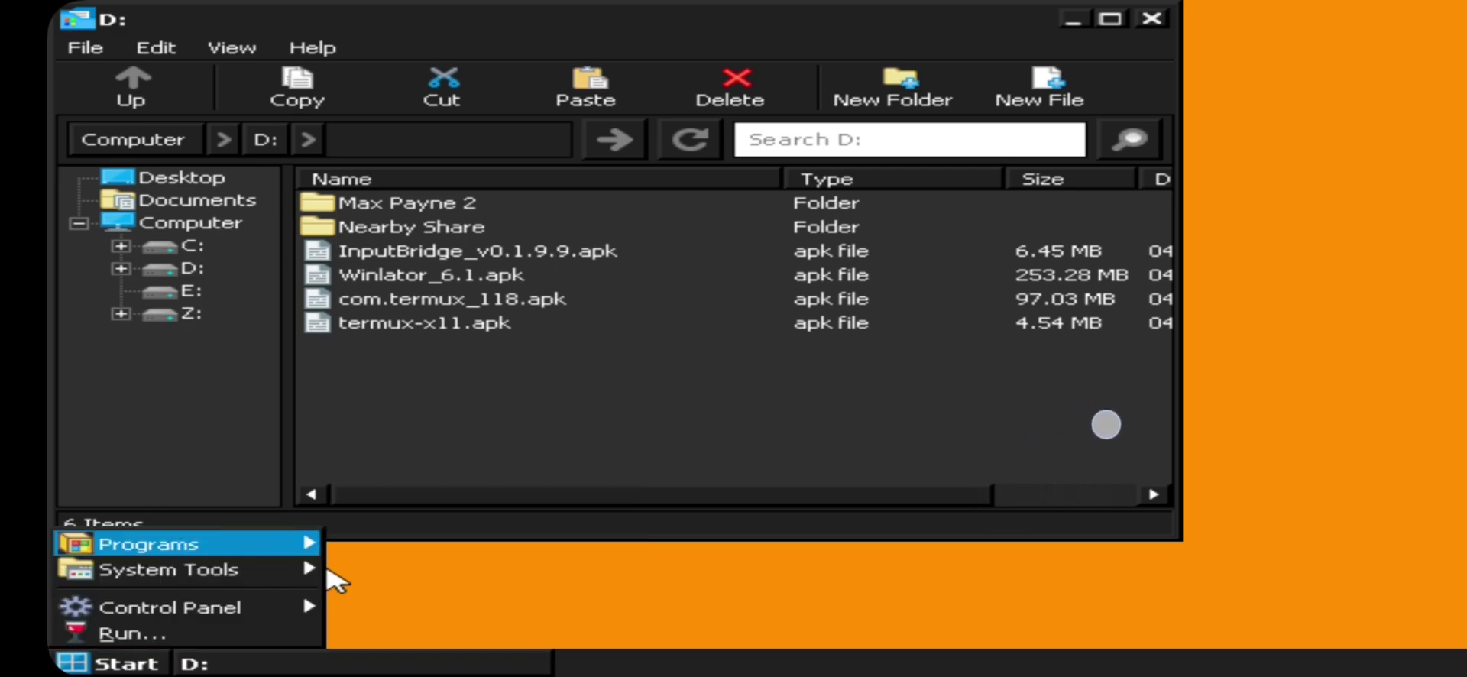
pyautogui.moveTo(301, 543)
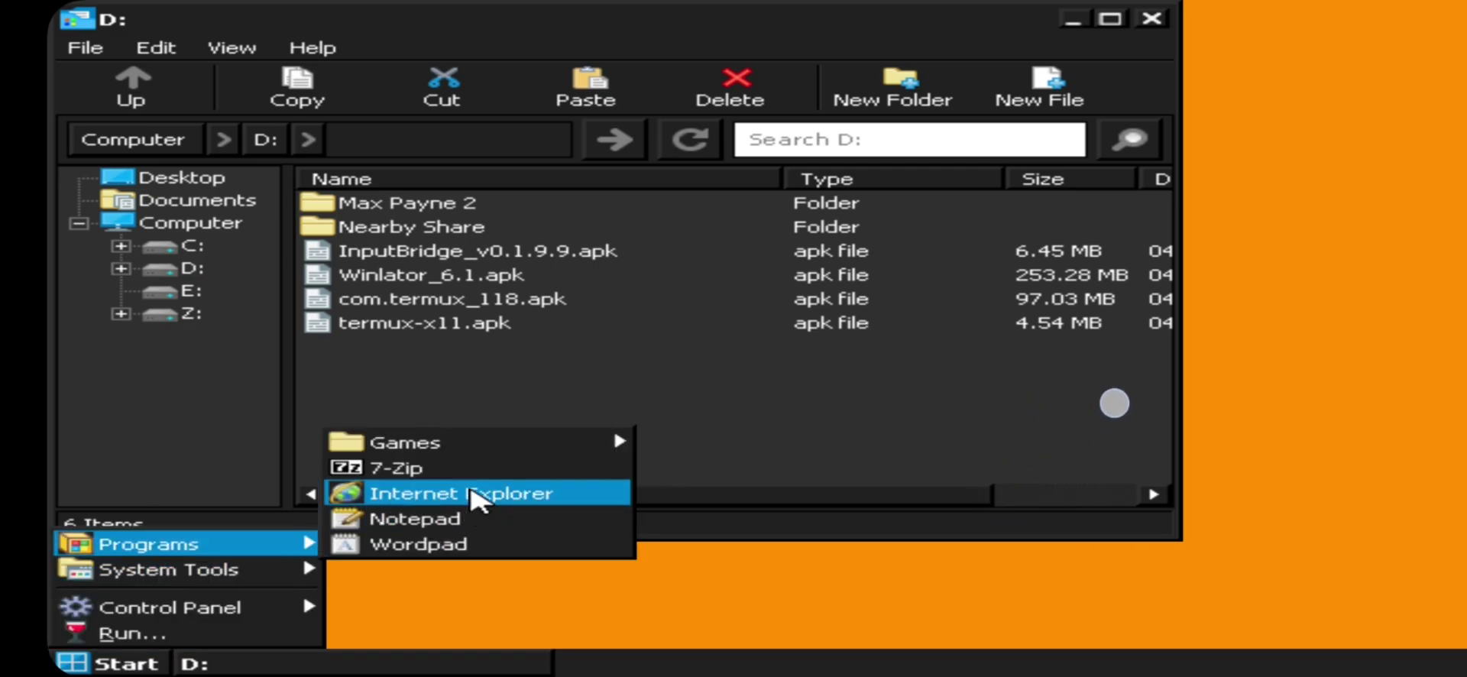
pyautogui.moveTo(289, 610)
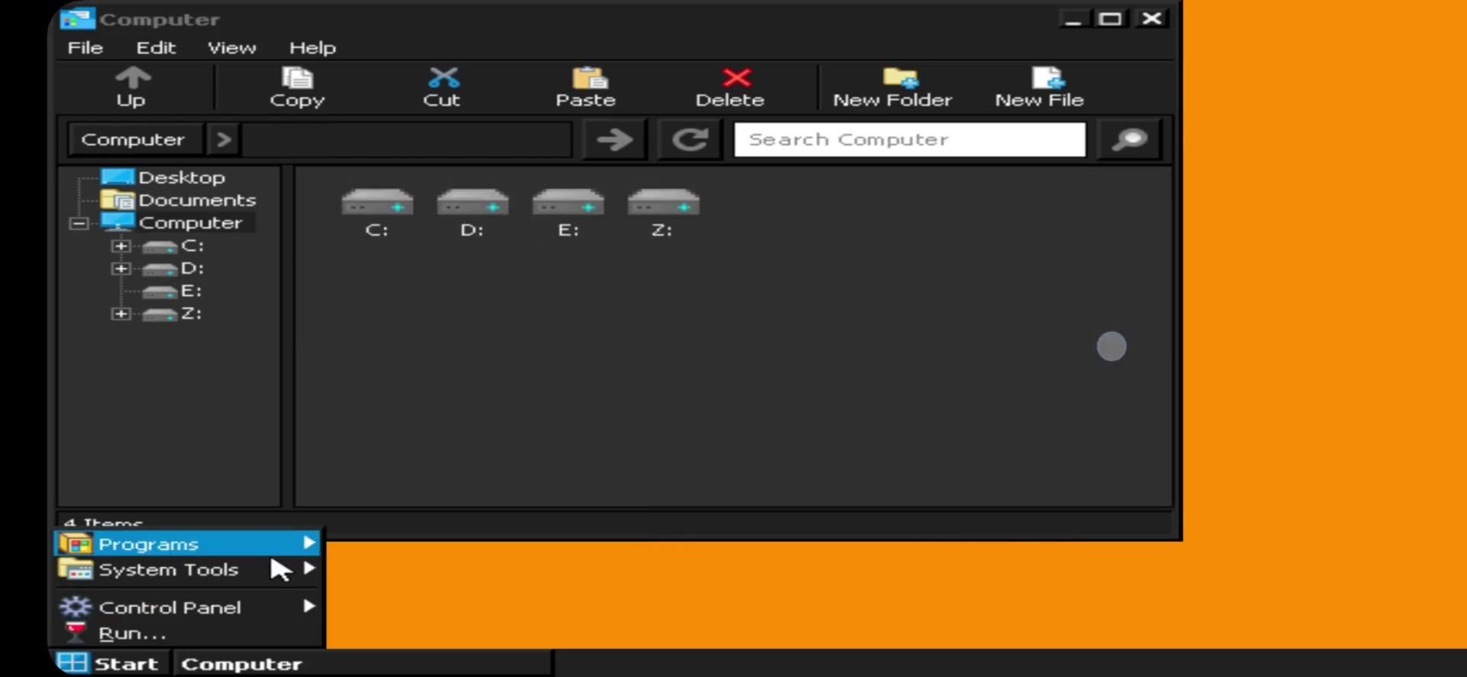
pyautogui.moveTo(573, 443)
pyautogui.click(729, 447)
# Step: Reveal several minefield cells, start a new game via Game > New, then close WineMine
pyautogui.click(187, 182)
pyautogui.click(258, 205)
pyautogui.click(187, 227)
pyautogui.click(151, 250)
pyautogui.click(293, 160)
pyautogui.click(289, 206)
pyautogui.click(258, 181)
pyautogui.click(96, 47)
pyautogui.click(172, 75)
pyautogui.click(373, 17)
# Step: Launch Internet Explorer from Start > Programs
pyautogui.click(107, 663)
pyautogui.moveTo(240, 546)
pyautogui.click(491, 495)
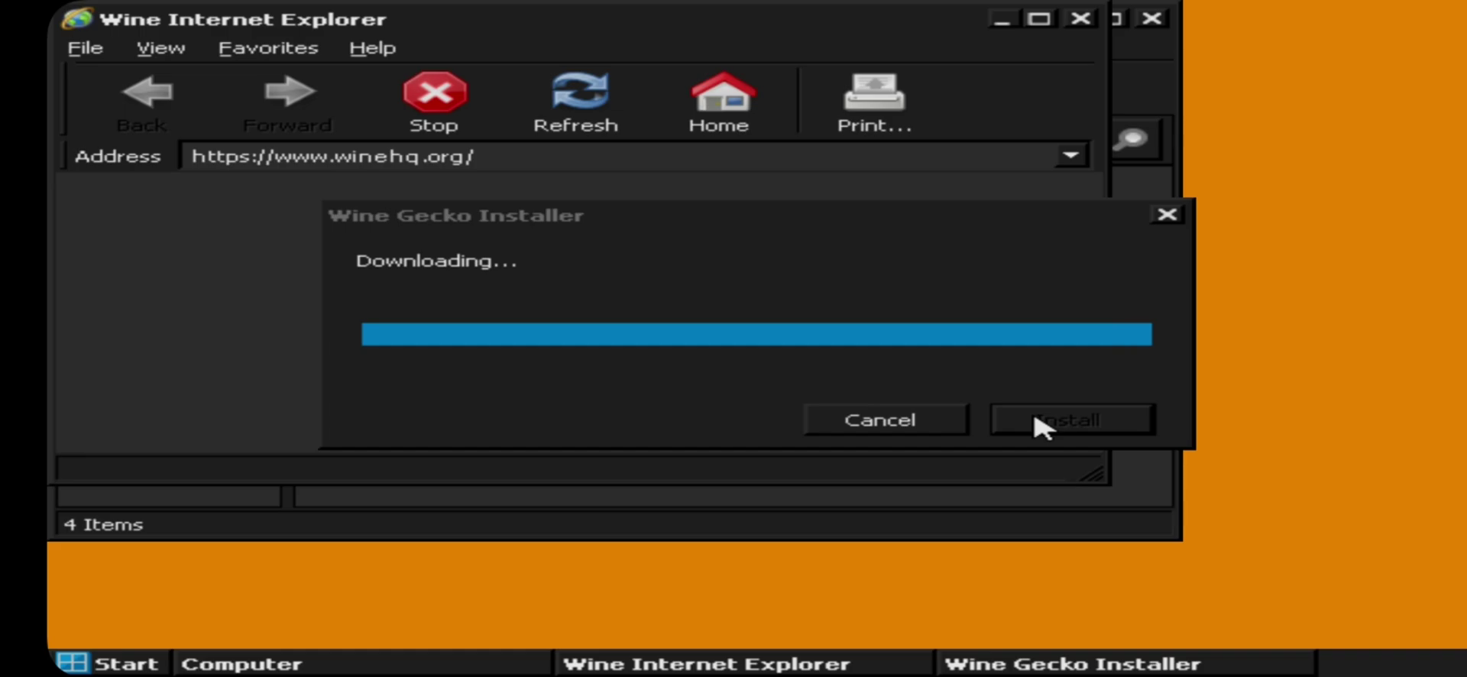
# Step: Scroll down through the WineHQ page rendered in Wine Internet Explorer
pyautogui.scroll(-5, 1452, 611)
pyautogui.scroll(-10, 1456, 619)
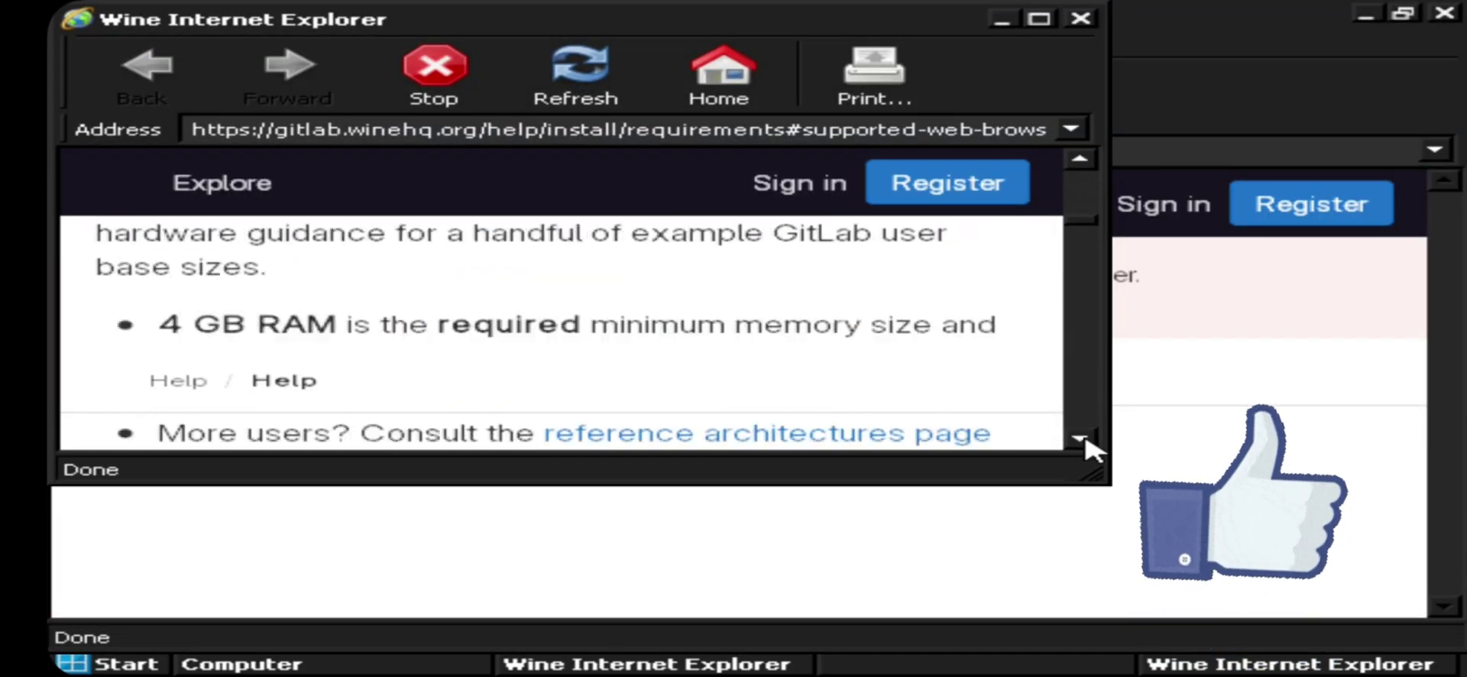
pyautogui.scroll(-20, 1088, 449)
pyautogui.scroll(-15, 1042, 501)
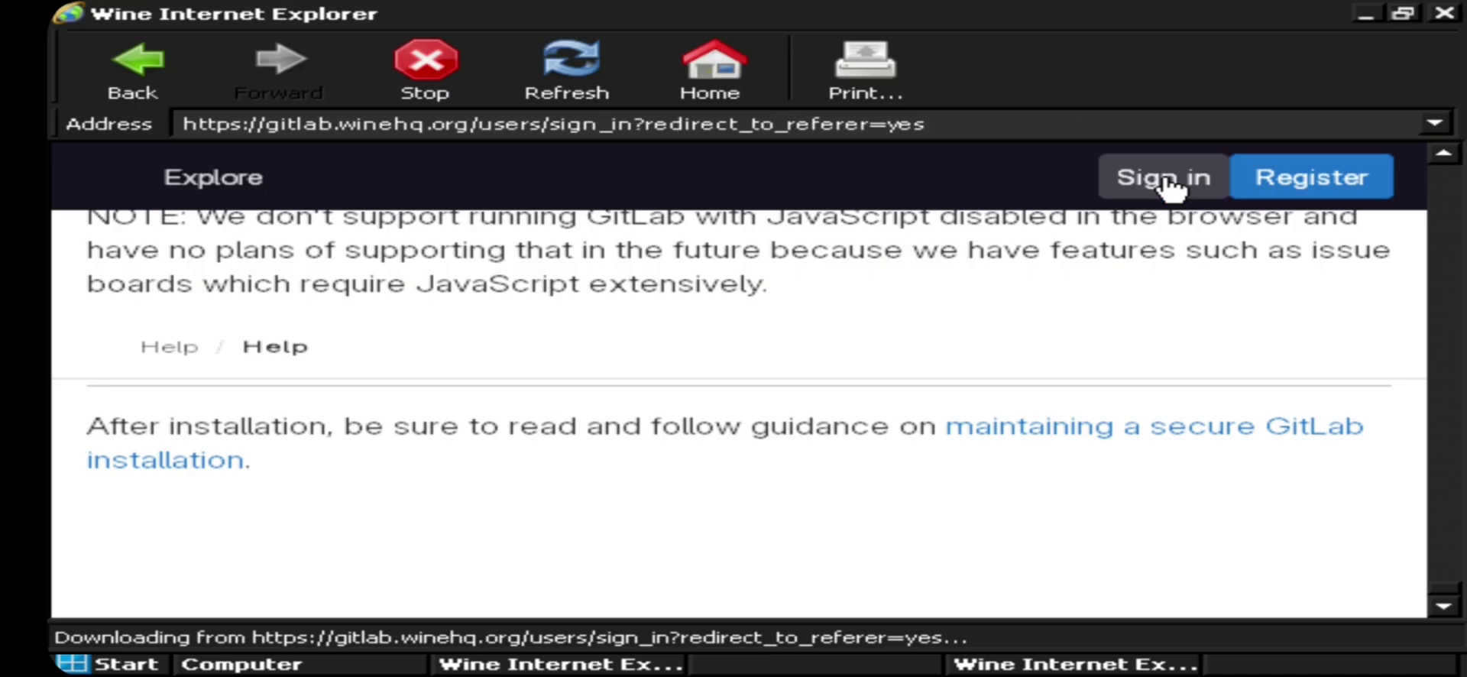